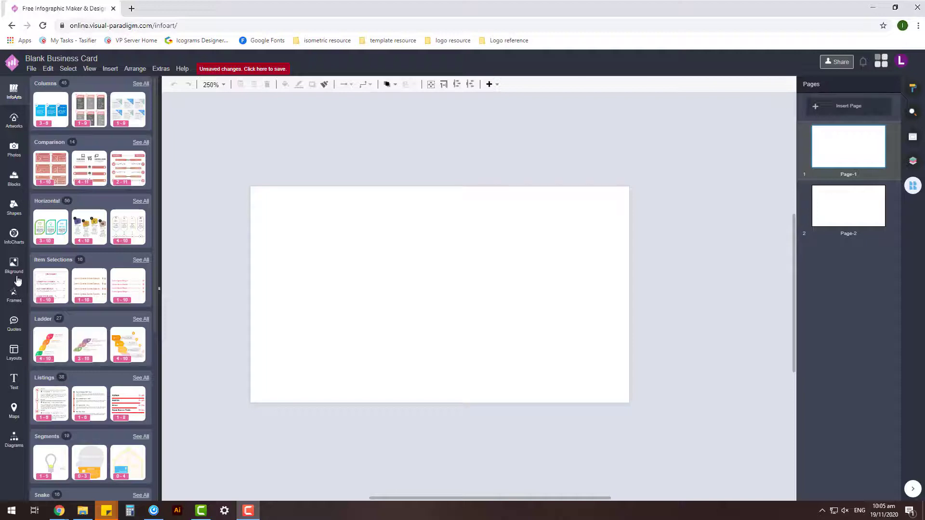
Search the Photos library and try the pink-and-blue marble photo on the card.
{"action": "left_click", "coordinate": [14, 150]}
{"action": "type", "text": "pa"}
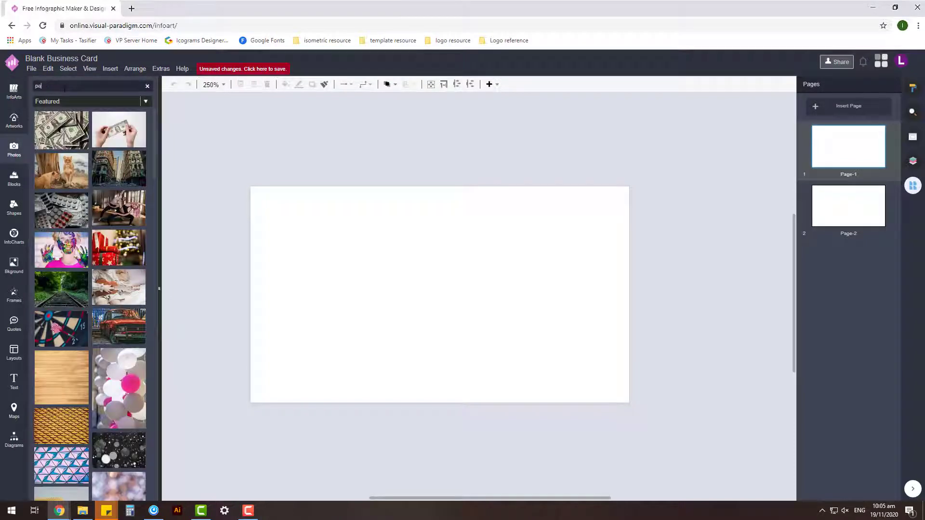
{"action": "type", "text": "int"}
{"action": "scroll", "coordinate": [96, 331], "scroll_direction": "down", "scroll_amount": 2}
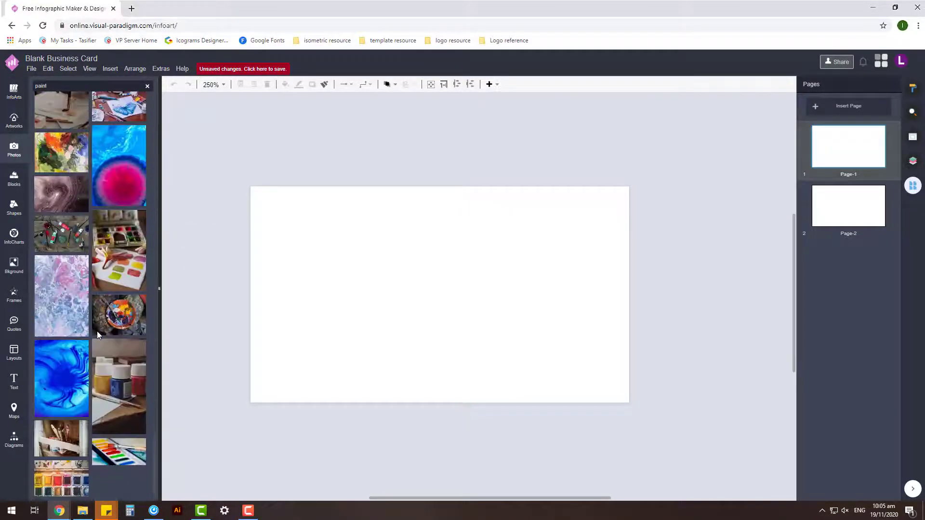
{"action": "scroll", "coordinate": [97, 331], "scroll_direction": "down", "scroll_amount": 3}
{"action": "left_click", "coordinate": [61, 125]}
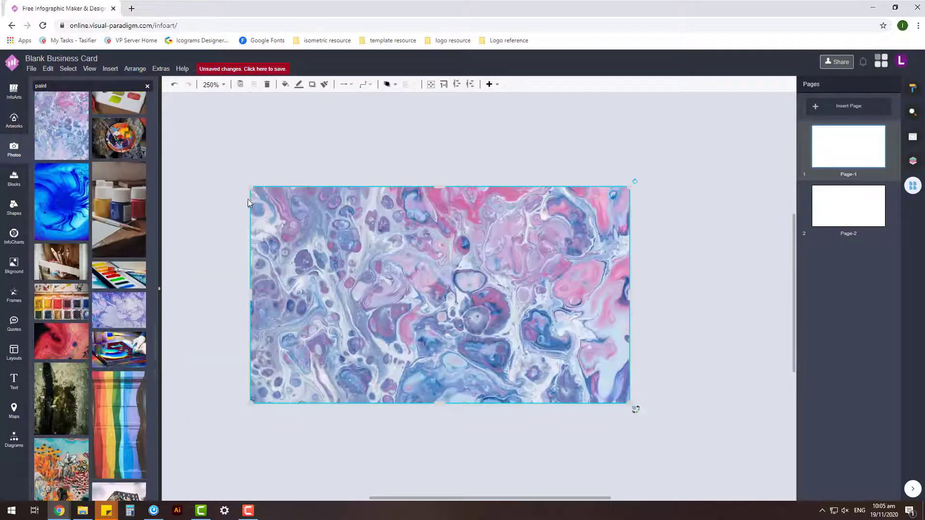
Replace it with the yellow-orange abstract brushstroke painting filling Page-1.
{"action": "scroll", "coordinate": [113, 314], "scroll_direction": "down", "scroll_amount": 3}
{"action": "scroll", "coordinate": [113, 314], "scroll_direction": "down", "scroll_amount": 3}
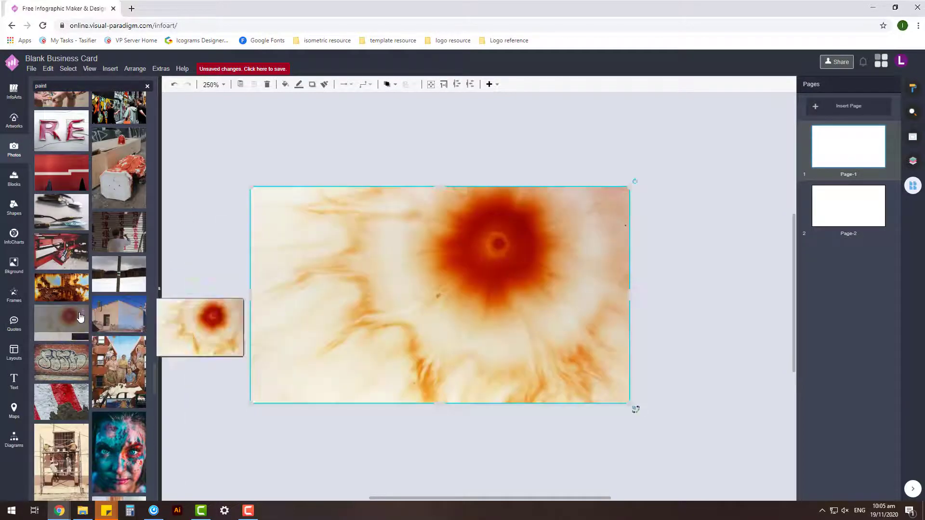
{"action": "scroll", "coordinate": [113, 351], "scroll_direction": "down", "scroll_amount": 3}
{"action": "scroll", "coordinate": [114, 351], "scroll_direction": "down", "scroll_amount": 3}
{"action": "scroll", "coordinate": [114, 351], "scroll_direction": "down", "scroll_amount": 3}
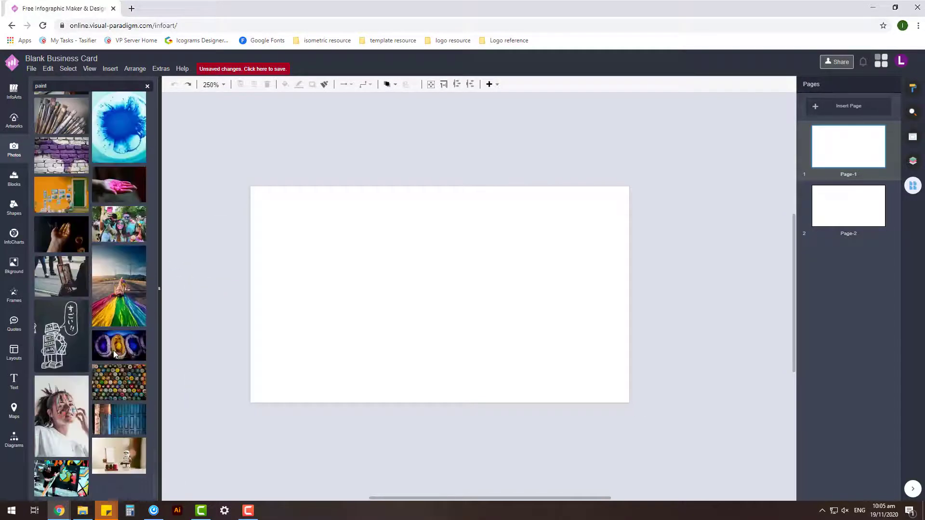
{"action": "scroll", "coordinate": [113, 351], "scroll_direction": "down", "scroll_amount": 3}
{"action": "scroll", "coordinate": [114, 351], "scroll_direction": "down", "scroll_amount": 3}
{"action": "scroll", "coordinate": [114, 351], "scroll_direction": "down", "scroll_amount": 3}
{"action": "scroll", "coordinate": [114, 351], "scroll_direction": "down", "scroll_amount": 3}
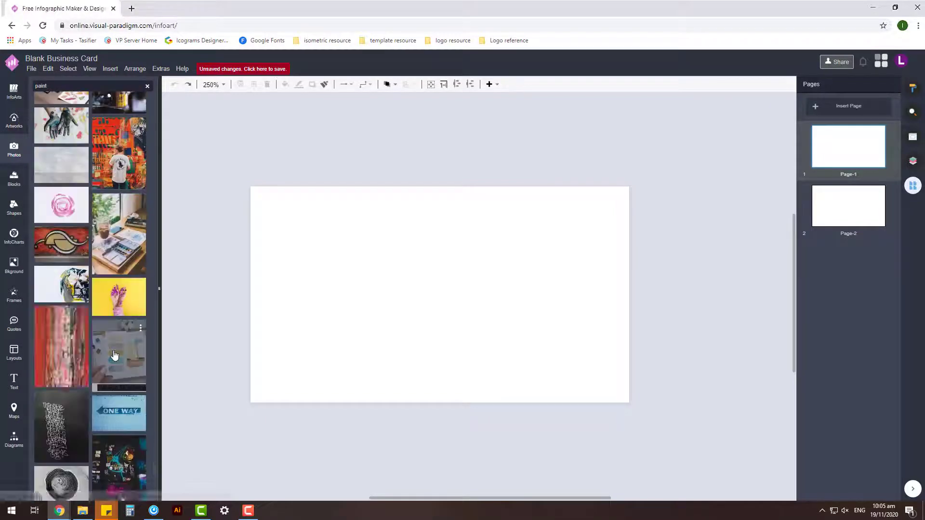
{"action": "scroll", "coordinate": [113, 351], "scroll_direction": "down", "scroll_amount": 3}
{"action": "scroll", "coordinate": [113, 352], "scroll_direction": "down", "scroll_amount": 3}
{"action": "scroll", "coordinate": [114, 352], "scroll_direction": "down", "scroll_amount": 3}
{"action": "scroll", "coordinate": [114, 351], "scroll_direction": "down", "scroll_amount": 3}
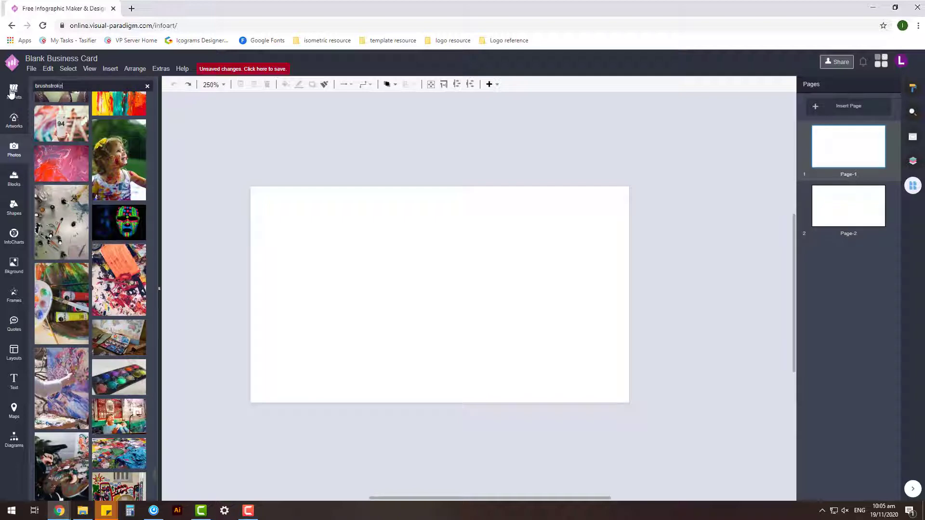
{"action": "left_click", "coordinate": [62, 153]}
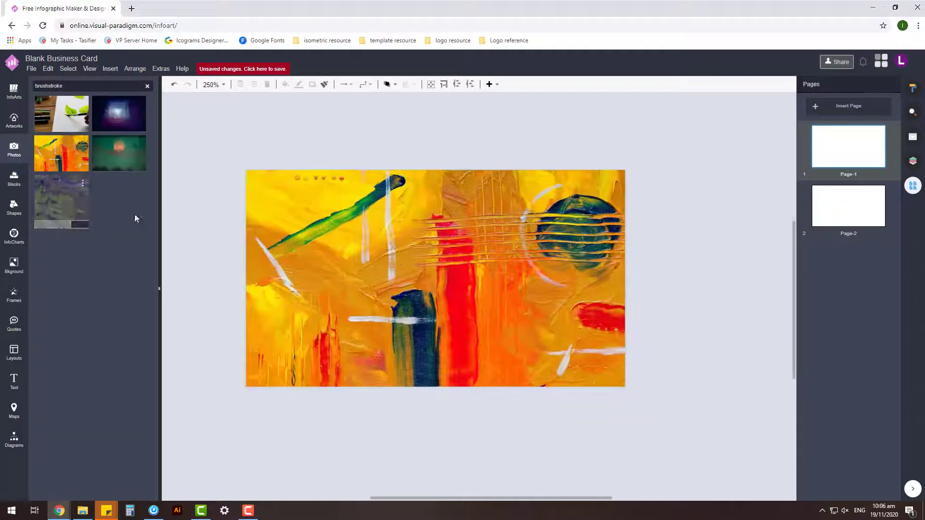
{"action": "scroll", "coordinate": [392, 259], "scroll_direction": "up", "scroll_amount": 1}
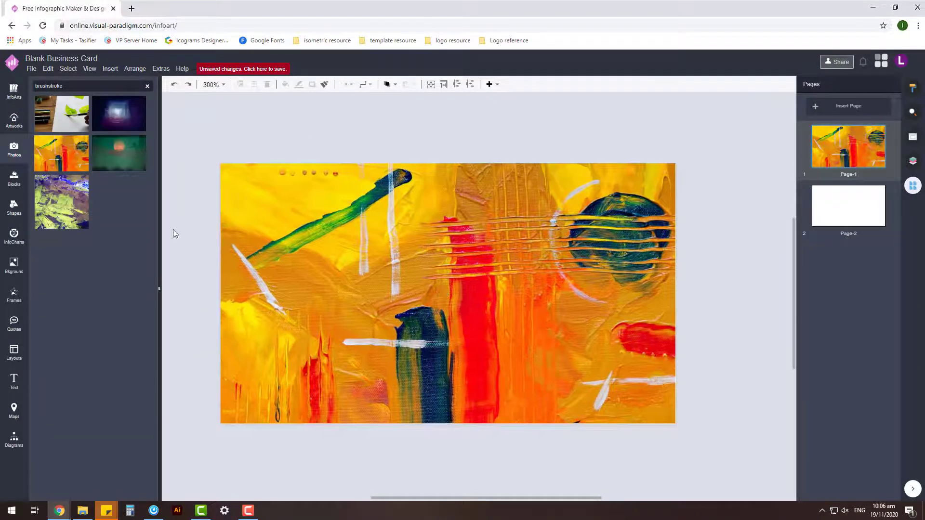
Add a Dynamic Blocks rectangle with white fill at the card's lower left.
{"action": "left_click", "coordinate": [15, 206]}
{"action": "left_click", "coordinate": [57, 320]}
{"action": "mouse_move", "coordinate": [99, 105]}
{"action": "left_mouse_down"}
{"action": "mouse_move", "coordinate": [391, 313]}
{"action": "mouse_move", "coordinate": [576, 294]}
{"action": "left_mouse_up"}
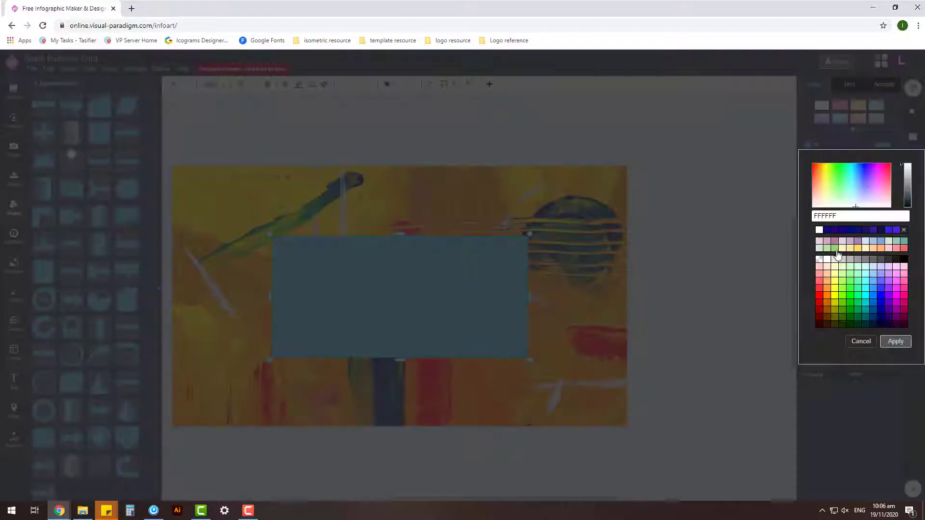
{"action": "left_click", "coordinate": [837, 256]}
{"action": "left_click", "coordinate": [894, 343]}
{"action": "left_click", "coordinate": [558, 284]}
{"action": "left_click_drag", "start_coordinate": [483, 293], "coordinate": [404, 344]}
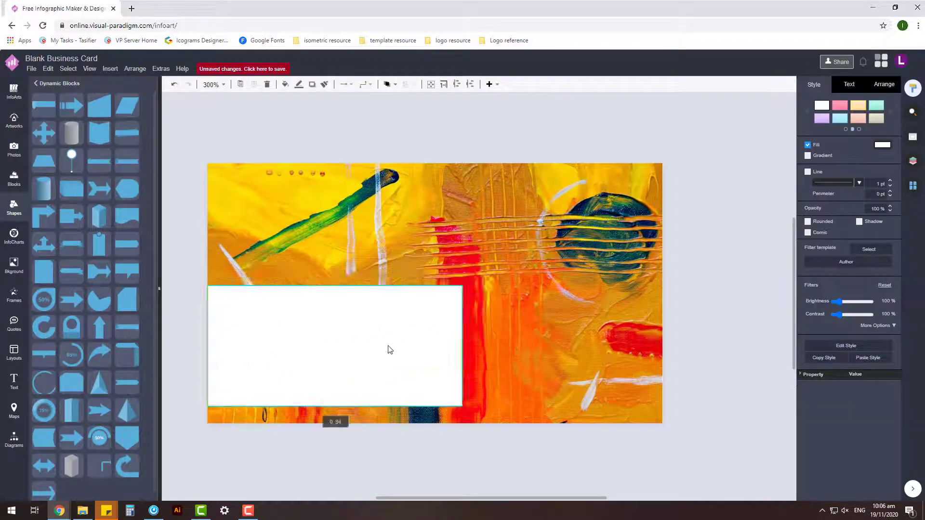
Check the white rectangle's placement, then display the list of pages.
{"action": "scroll", "coordinate": [398, 345], "scroll_direction": "down", "scroll_amount": 2}
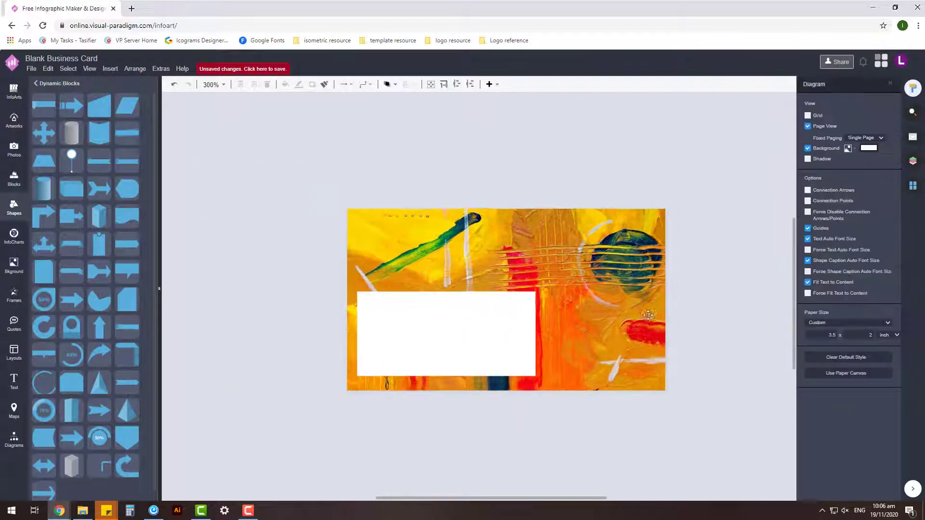
{"action": "left_click", "coordinate": [475, 334]}
{"action": "left_click", "coordinate": [683, 320]}
{"action": "left_click", "coordinate": [475, 335]}
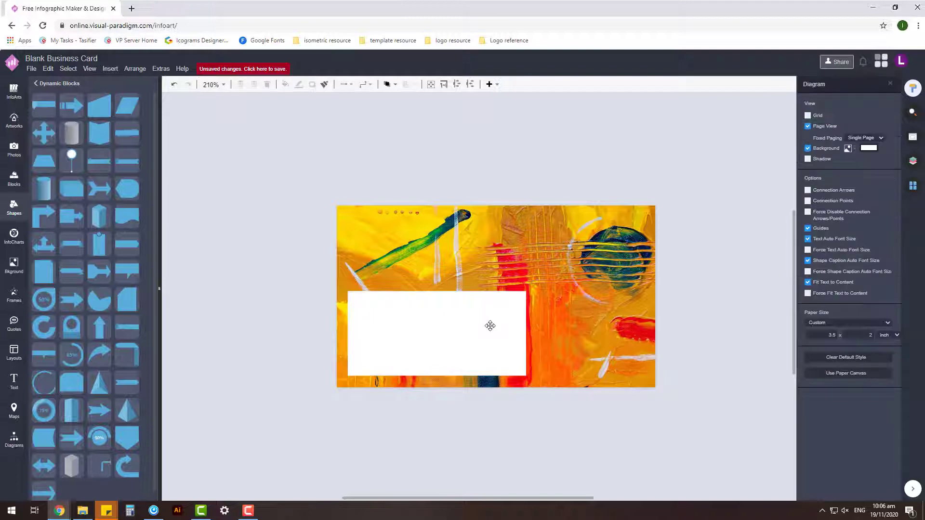
{"action": "left_click", "coordinate": [531, 334]}
{"action": "left_click", "coordinate": [689, 303]}
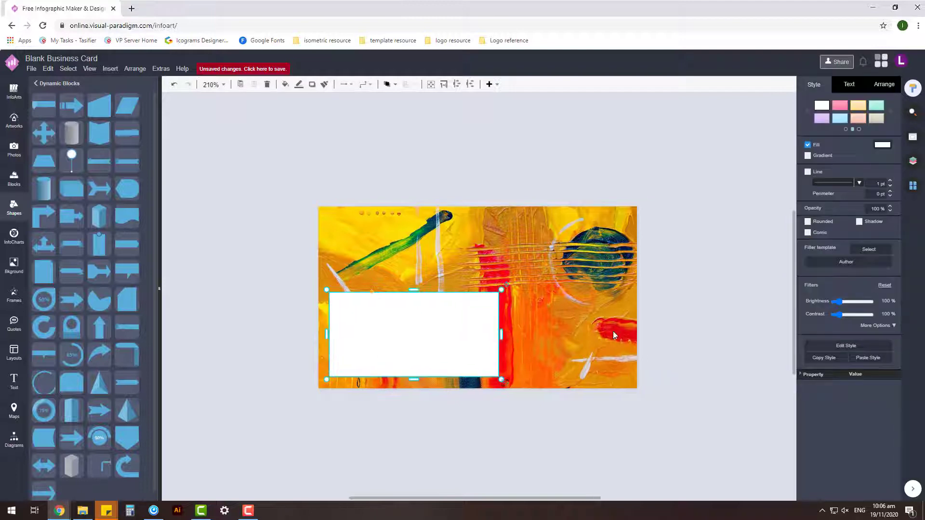
{"action": "left_click", "coordinate": [914, 187]}
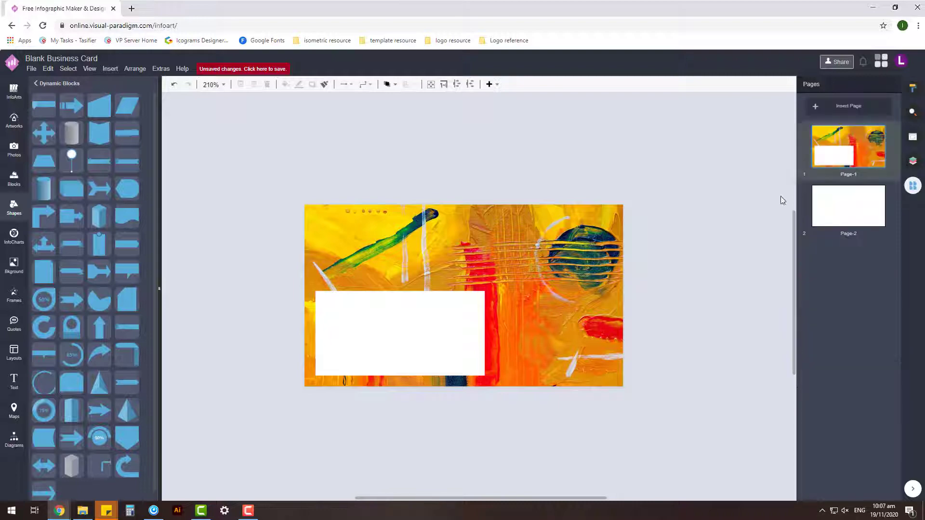
{"action": "scroll", "coordinate": [416, 324], "scroll_direction": "up", "scroll_amount": 3}
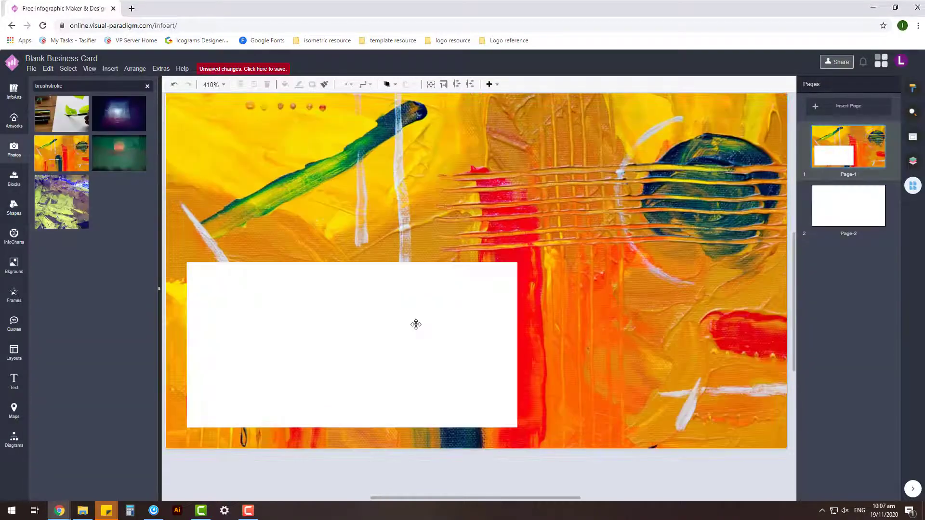
Paste the white rectangle onto Page-2 and stretch it over most of the card.
{"action": "left_click", "coordinate": [837, 211]}
{"action": "left_click", "coordinate": [913, 161]}
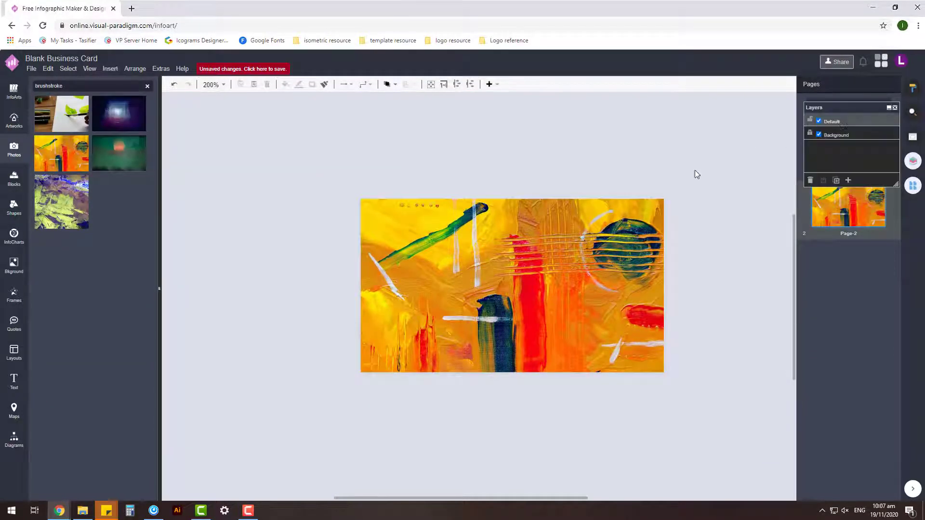
{"action": "key", "text": "ctrl+v"}
{"action": "mouse_move", "coordinate": [665, 277]}
{"action": "left_mouse_down"}
{"action": "mouse_move", "coordinate": [611, 351]}
{"action": "mouse_move", "coordinate": [487, 358]}
{"action": "left_mouse_up"}
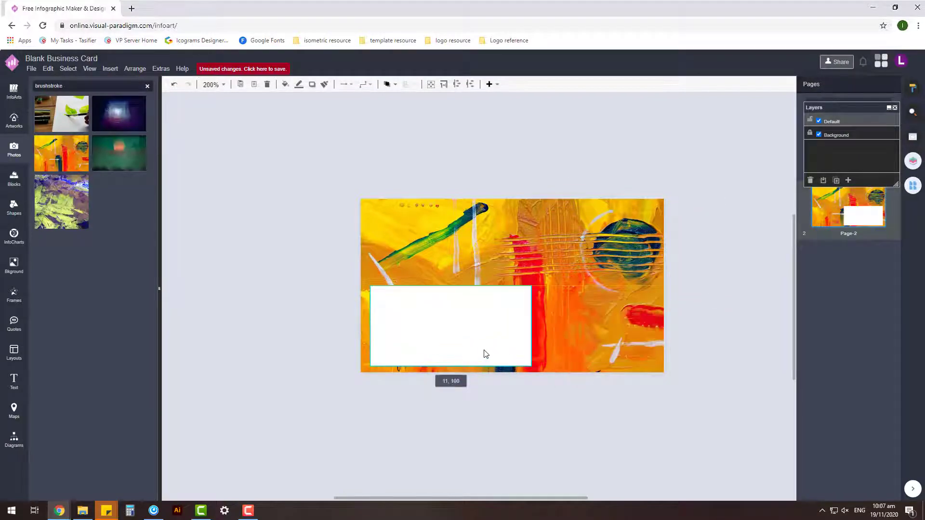
{"action": "left_click_drag", "start_coordinate": [532, 280], "coordinate": [654, 263]}
{"action": "left_click_drag", "start_coordinate": [513, 216], "coordinate": [514, 211]}
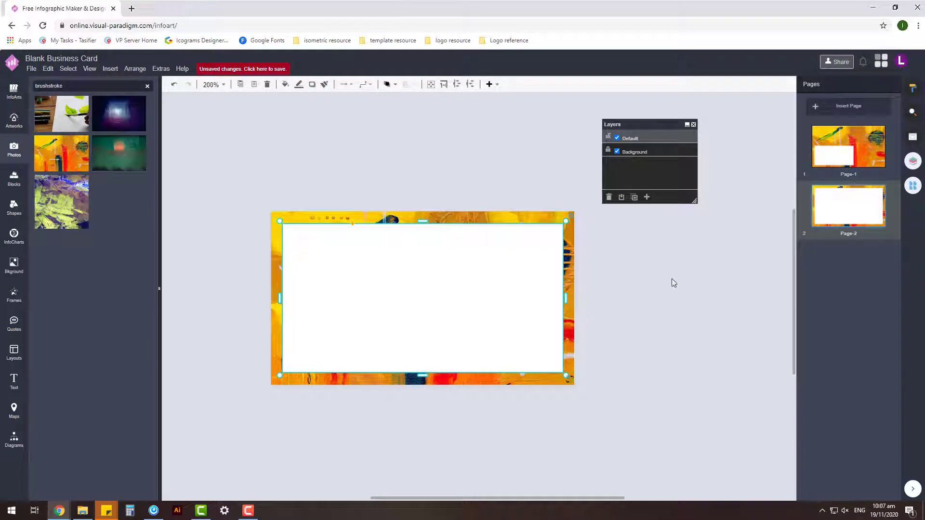
{"action": "left_click_drag", "start_coordinate": [422, 221], "coordinate": [422, 217]}
{"action": "left_click_drag", "start_coordinate": [280, 297], "coordinate": [276, 295]}
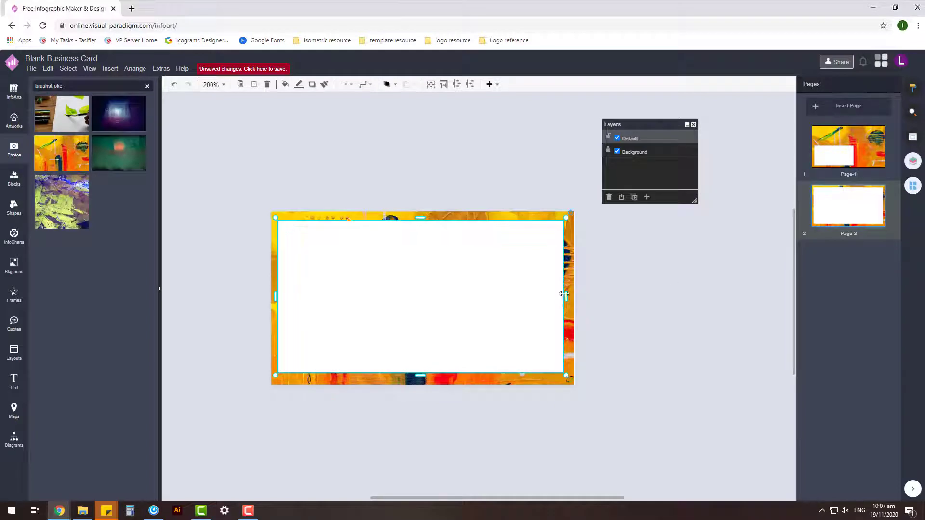
{"action": "left_click_drag", "start_coordinate": [419, 380], "coordinate": [419, 385]}
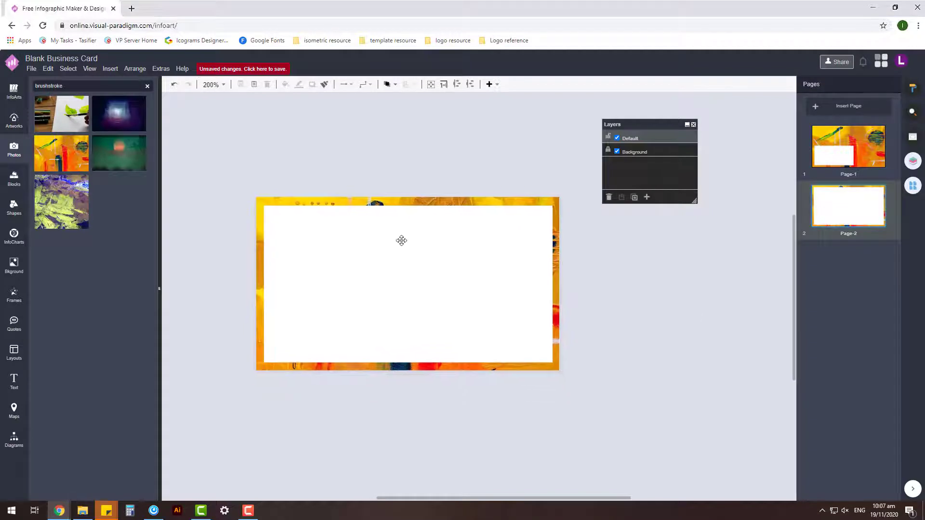
{"action": "left_click", "coordinate": [689, 368]}
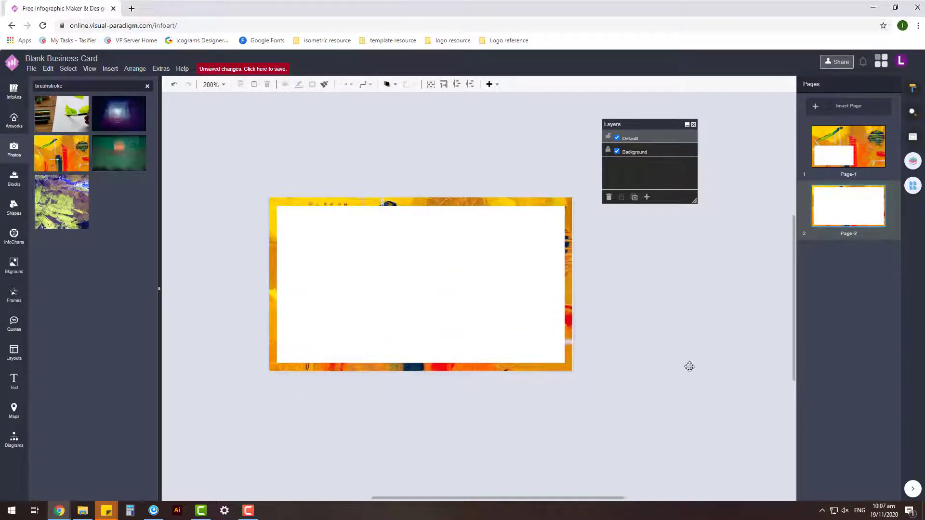
Undo the oversized stretch and shift the smaller rectangle down and left.
{"action": "key", "text": "ctrl+z"}
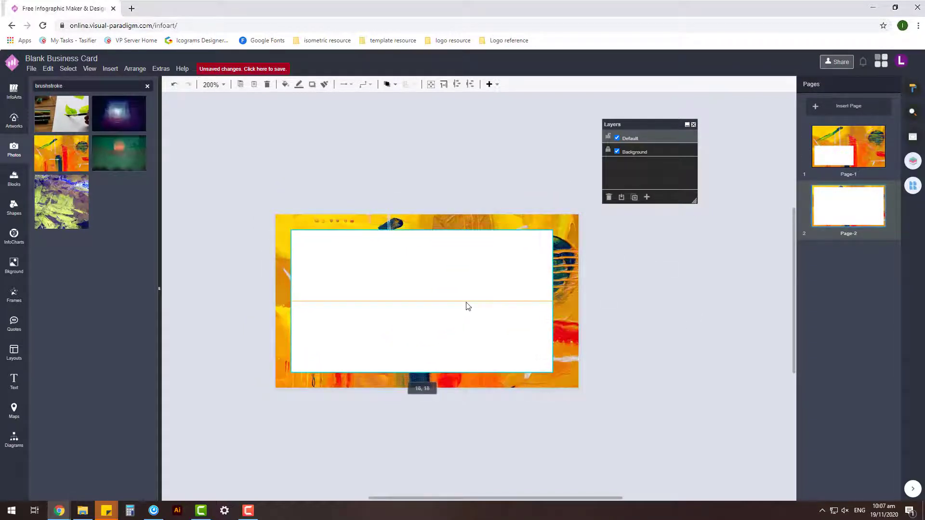
{"action": "scroll", "coordinate": [557, 316], "scroll_direction": "up", "scroll_amount": 1}
{"action": "mouse_move", "coordinate": [557, 316]}
{"action": "left_mouse_down"}
{"action": "mouse_move", "coordinate": [505, 306]}
{"action": "mouse_move", "coordinate": [506, 294]}
{"action": "left_mouse_up"}
{"action": "mouse_move", "coordinate": [592, 223]}
{"action": "left_mouse_down"}
{"action": "mouse_move", "coordinate": [481, 279]}
{"action": "mouse_move", "coordinate": [549, 250]}
{"action": "left_mouse_up"}
{"action": "left_click", "coordinate": [688, 262]}
{"action": "left_click", "coordinate": [485, 302]}
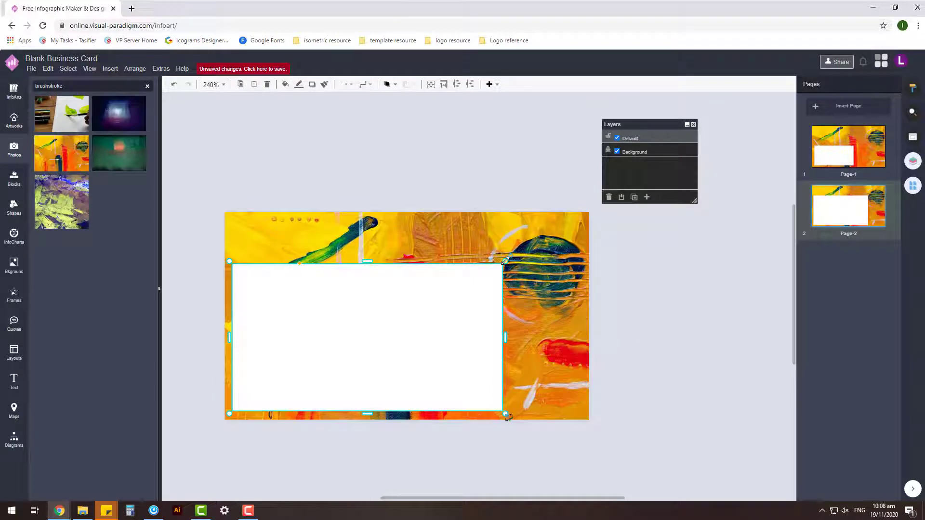
Resize the white panel over the card's right portion, leaving a painted strip at left.
{"action": "left_click_drag", "start_coordinate": [505, 337], "coordinate": [362, 337]}
{"action": "left_click_drag", "start_coordinate": [230, 264], "coordinate": [223, 212]}
{"action": "left_click_drag", "start_coordinate": [326, 285], "coordinate": [462, 284]}
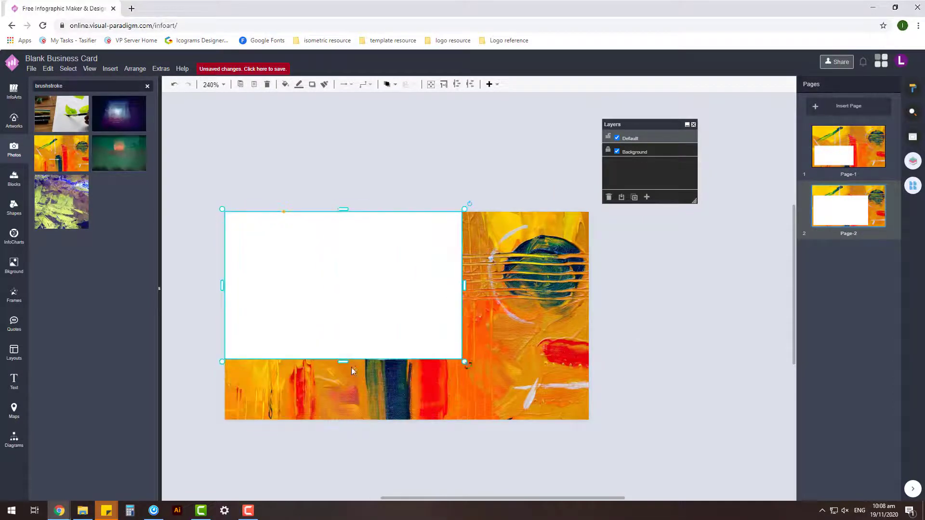
{"action": "left_click_drag", "start_coordinate": [343, 358], "coordinate": [345, 424]}
{"action": "left_click", "coordinate": [399, 343]}
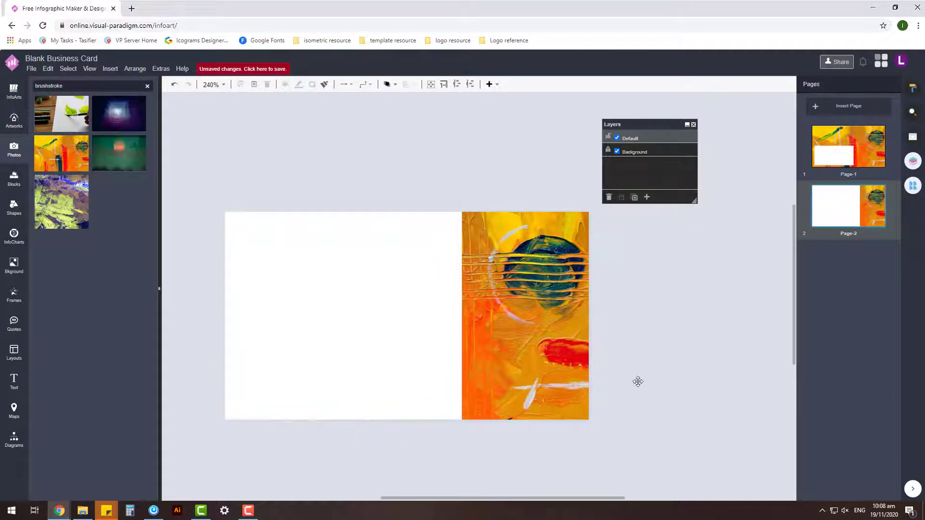
{"action": "left_click_drag", "start_coordinate": [364, 341], "coordinate": [481, 340]}
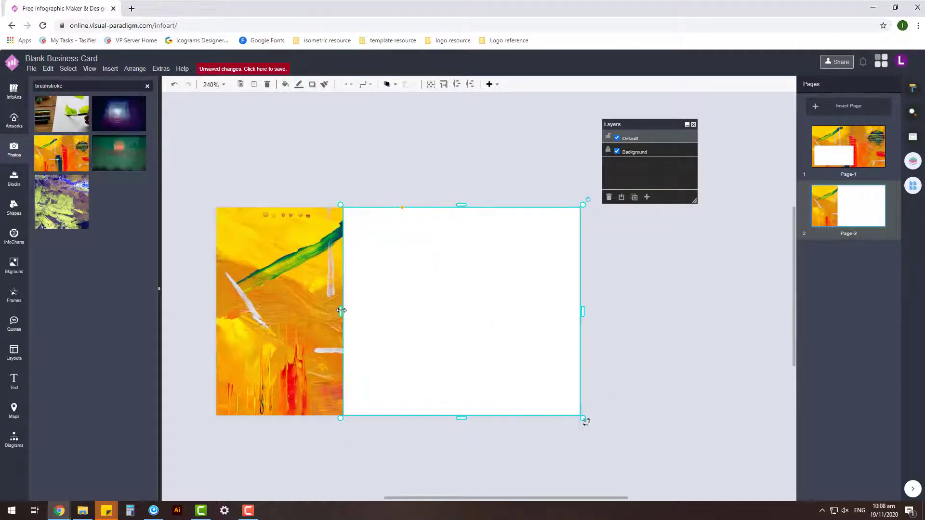
{"action": "mouse_move", "coordinate": [341, 310]}
{"action": "left_mouse_down"}
{"action": "mouse_move", "coordinate": [310, 313]}
{"action": "mouse_move", "coordinate": [368, 314]}
{"action": "mouse_move", "coordinate": [360, 327]}
{"action": "mouse_move", "coordinate": [333, 320]}
{"action": "left_mouse_up"}
{"action": "left_click", "coordinate": [639, 341]}
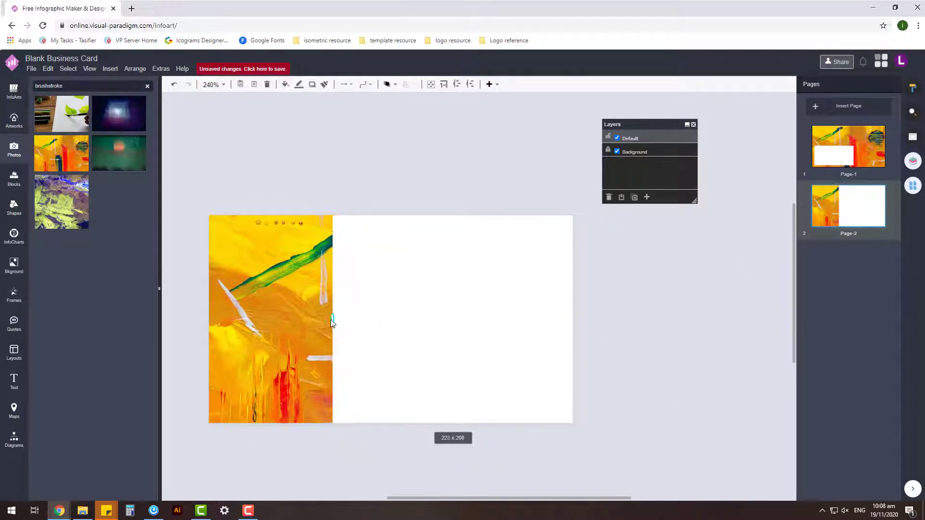
{"action": "left_click", "coordinate": [414, 206]}
On Page-1, centre the placeholder text box and enter the studio name.
{"action": "left_click", "coordinate": [834, 157]}
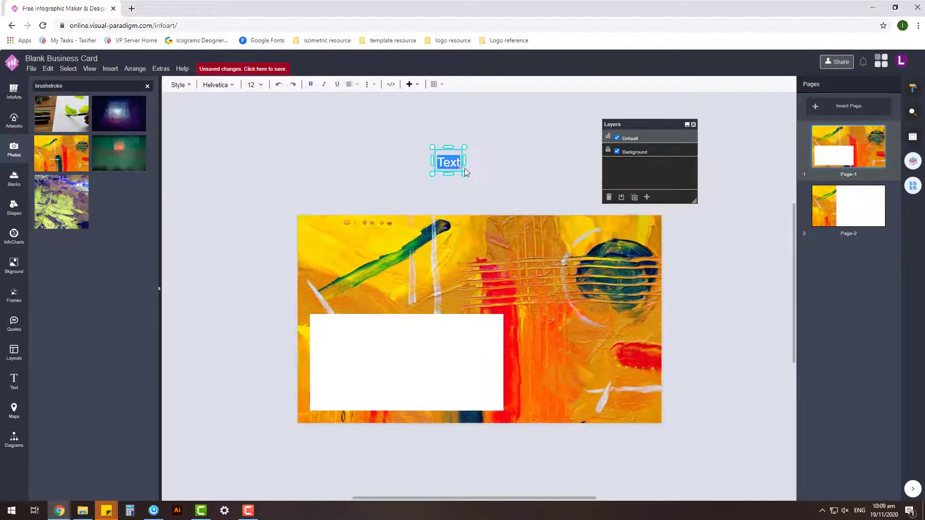
{"action": "left_click_drag", "start_coordinate": [400, 343], "coordinate": [441, 343]}
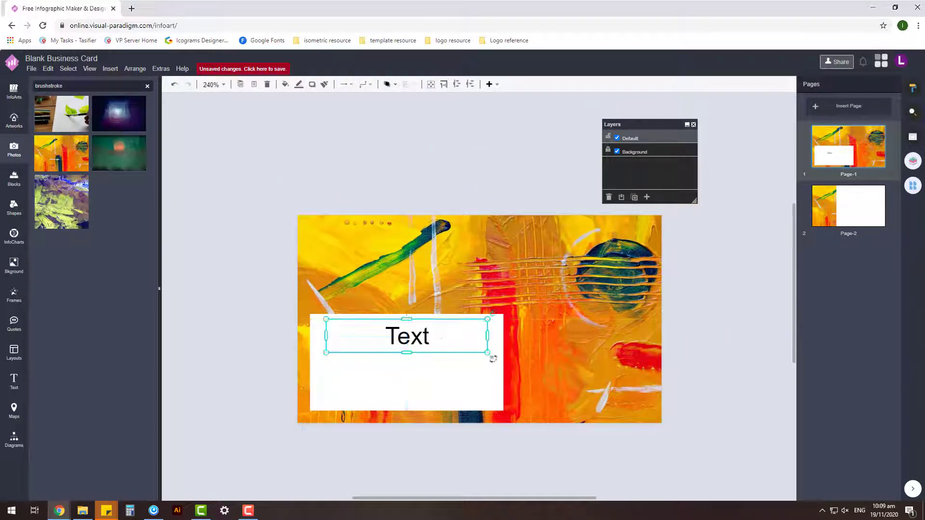
{"action": "double_click", "coordinate": [411, 335]}
{"action": "type", "text": "Adeline"}
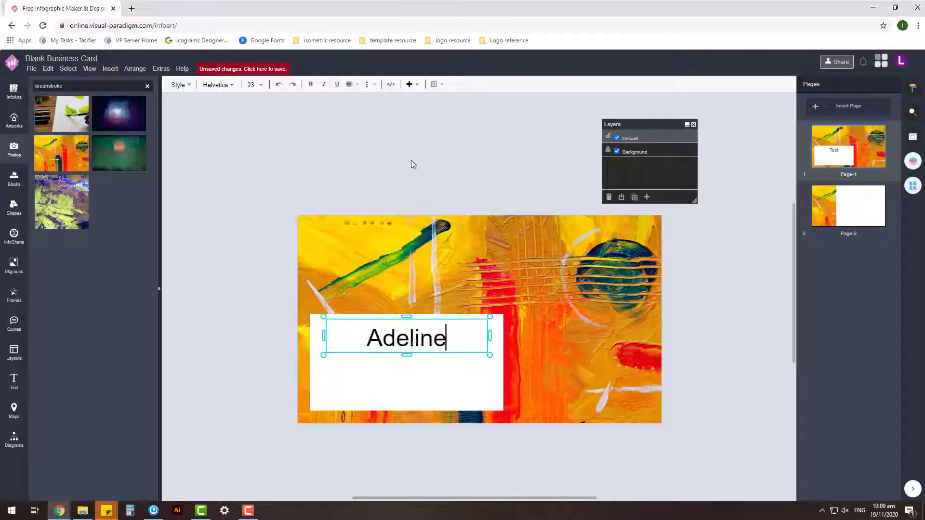
{"action": "left_click", "coordinate": [412, 164]}
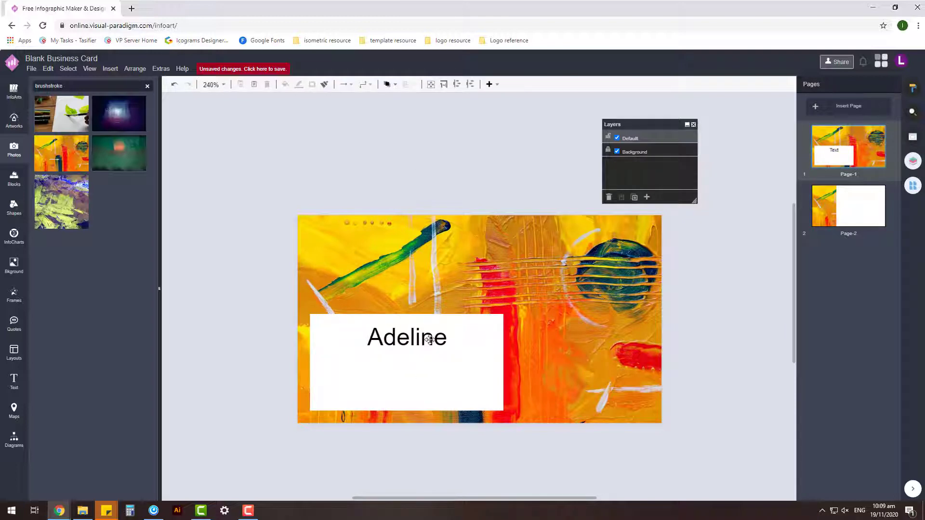
Duplicate the name line below and change the copy to 'Art Studio'.
{"action": "left_click_drag", "start_coordinate": [429, 340], "coordinate": [428, 381]}
{"action": "double_click", "coordinate": [407, 379]}
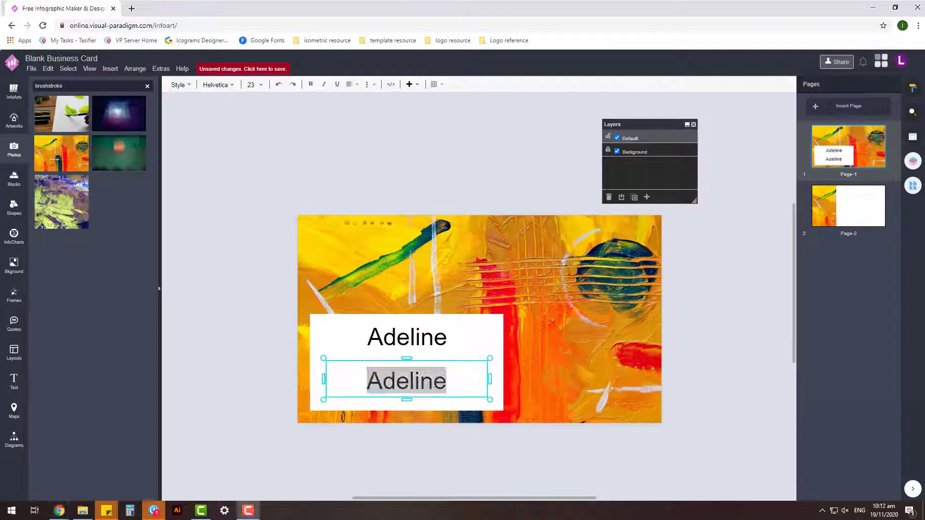
{"action": "left_click", "coordinate": [427, 170]}
{"action": "double_click", "coordinate": [423, 371]}
{"action": "type", "text": "A"}
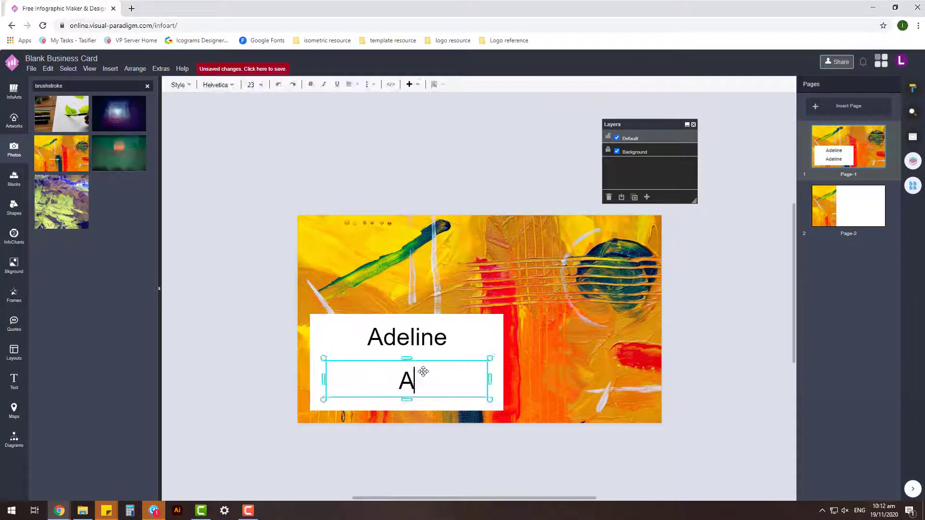
{"action": "type", "text": "rt Studio"}
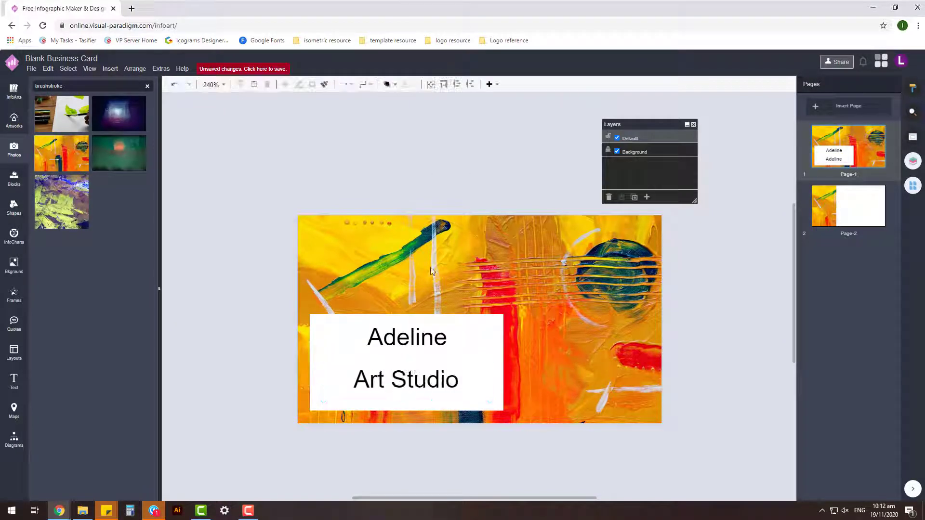
{"action": "left_click", "coordinate": [424, 381]}
Nudge both title lines into position on the white panel.
{"action": "left_click", "coordinate": [407, 337], "text": "shift"}
{"action": "left_click_drag", "start_coordinate": [434, 381], "coordinate": [446, 384]}
{"action": "left_click", "coordinate": [489, 173]}
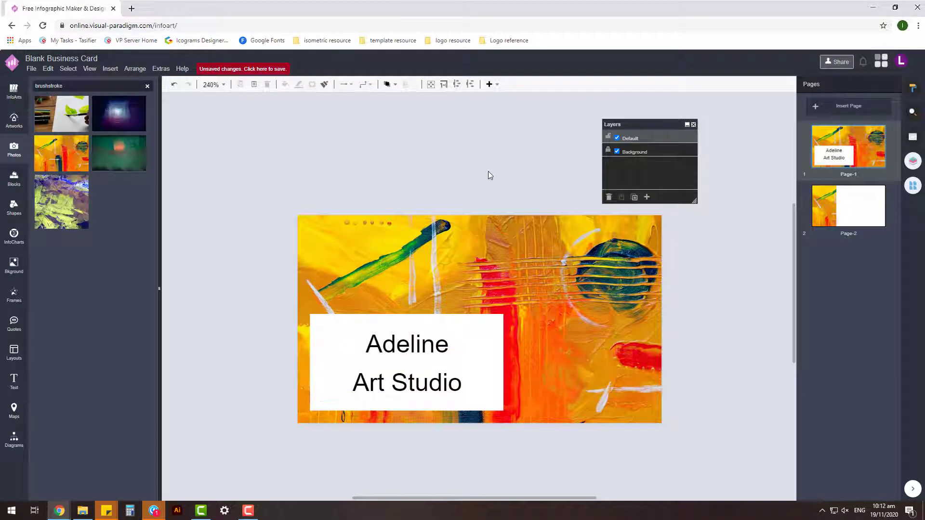
{"action": "scroll", "coordinate": [453, 256], "scroll_direction": "right", "scroll_amount": 1}
{"action": "left_click", "coordinate": [421, 337]}
{"action": "left_click_drag", "start_coordinate": [408, 344], "coordinate": [408, 345]}
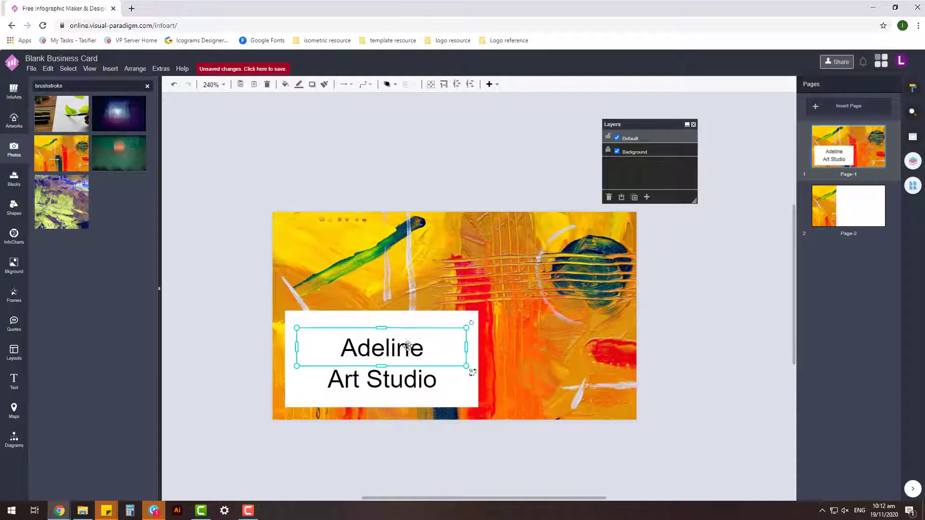
{"action": "left_click", "coordinate": [453, 453]}
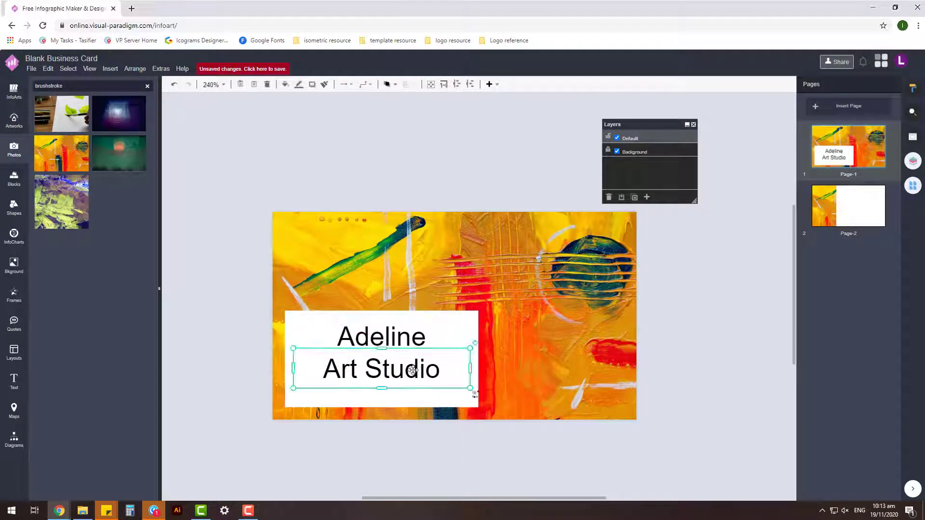
Select both title lines and apply the Fjalla One font.
{"action": "left_click", "coordinate": [456, 445]}
{"action": "key", "text": "ctrl+z"}
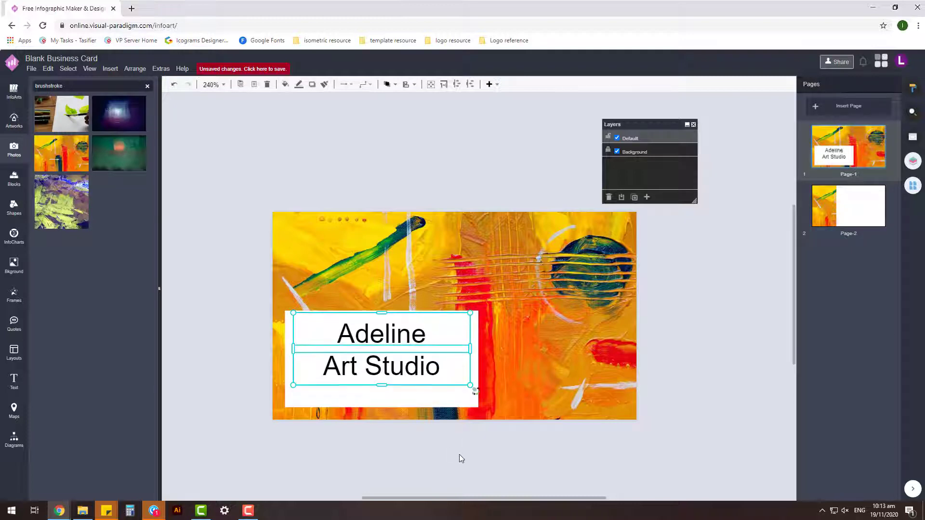
{"action": "key", "text": "ctrl+z"}
{"action": "left_click", "coordinate": [415, 369], "text": "shift"}
{"action": "left_click", "coordinate": [913, 88]}
{"action": "left_click", "coordinate": [857, 85]}
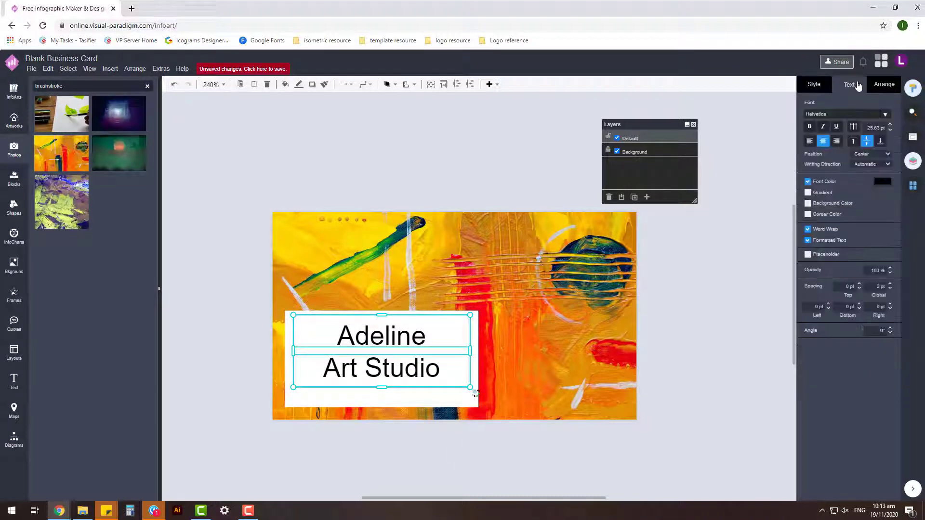
{"action": "left_click", "coordinate": [885, 114]}
{"action": "scroll", "coordinate": [837, 242], "scroll_direction": "down", "scroll_amount": 10}
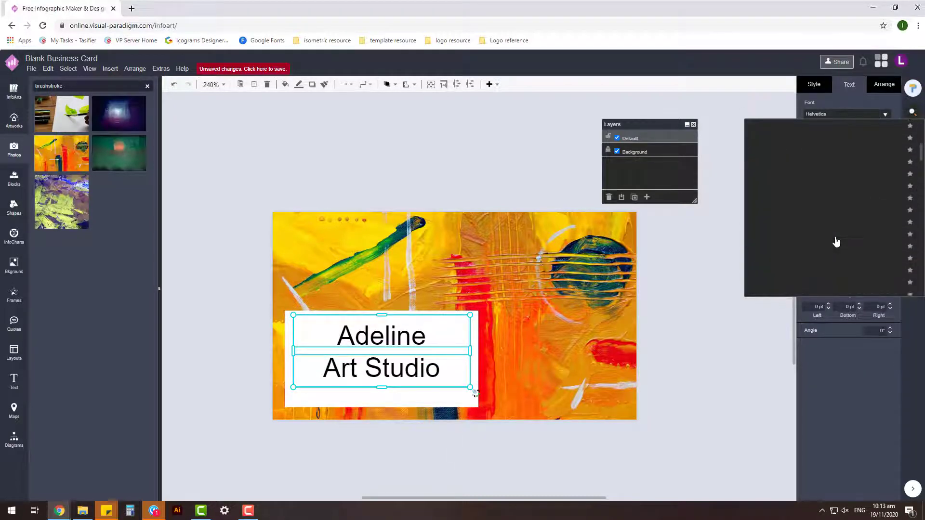
{"action": "scroll", "coordinate": [836, 241], "scroll_direction": "down", "scroll_amount": 3}
{"action": "left_click", "coordinate": [830, 230]}
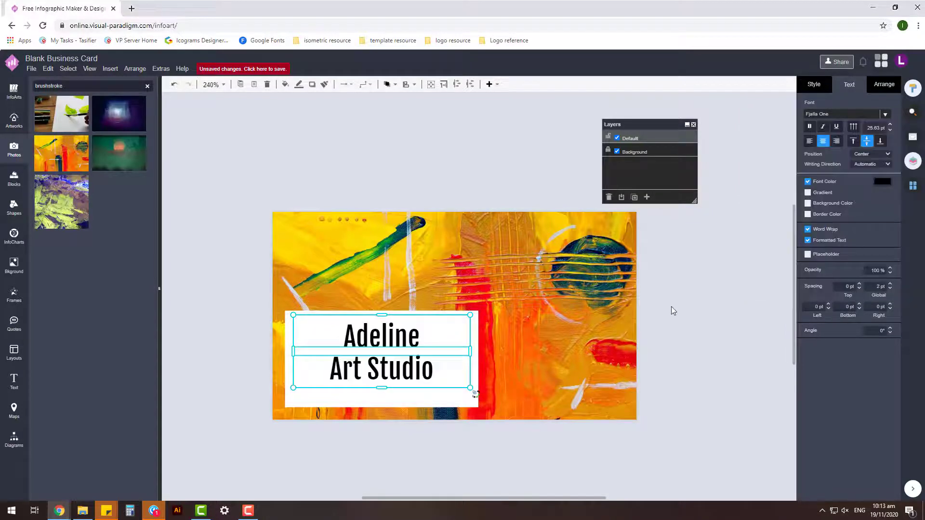
Try Chakra Petch, then settle on Comfortaa for both title lines.
{"action": "left_click", "coordinate": [693, 293]}
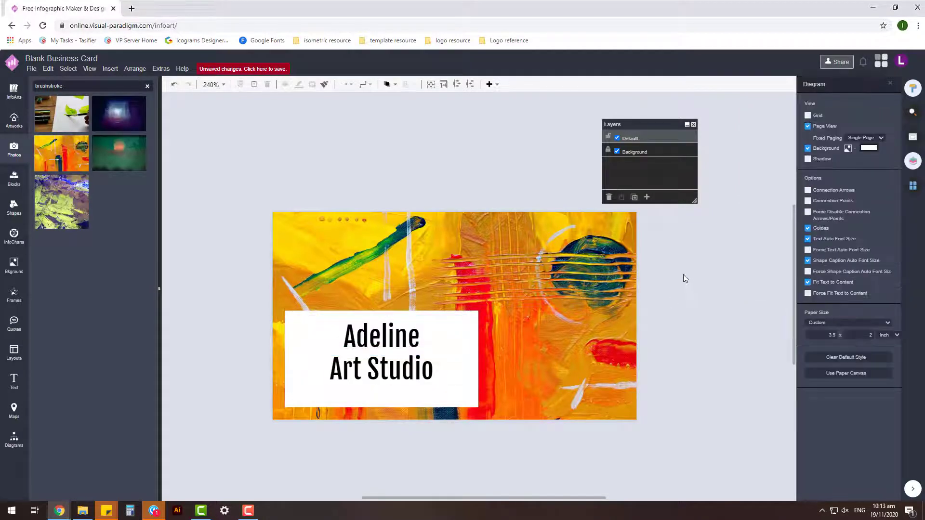
{"action": "left_click", "coordinate": [390, 364]}
{"action": "left_click", "coordinate": [885, 114]}
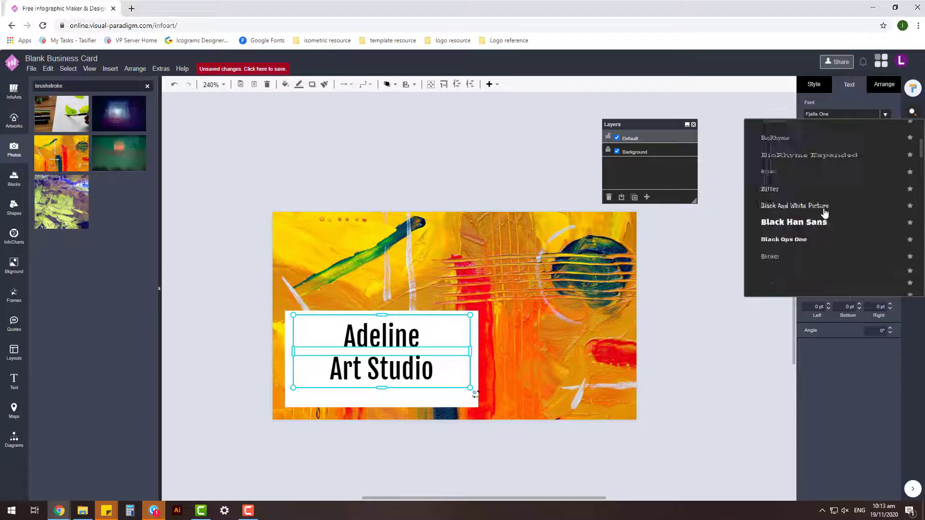
{"action": "scroll", "coordinate": [819, 214], "scroll_direction": "down", "scroll_amount": 3}
{"action": "left_click", "coordinate": [812, 215]}
{"action": "left_click", "coordinate": [885, 114]}
{"action": "scroll", "coordinate": [857, 217], "scroll_direction": "down", "scroll_amount": 3}
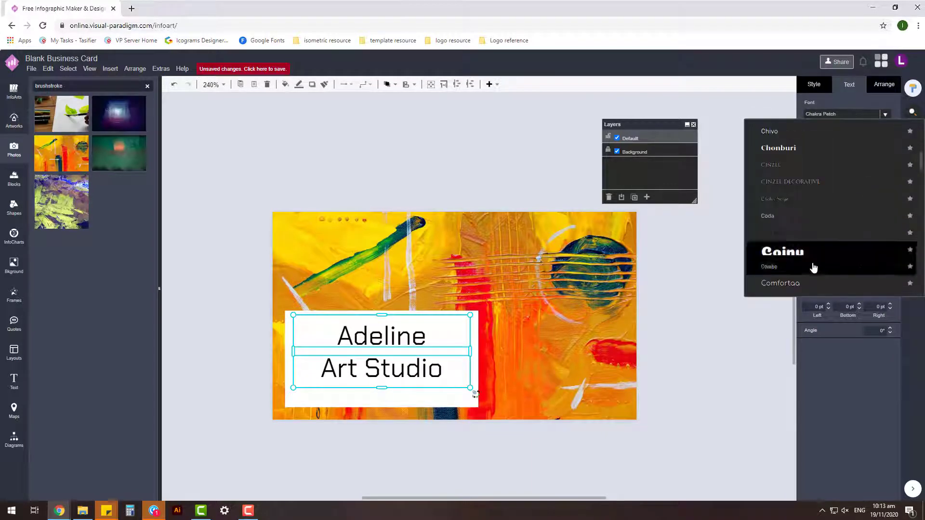
{"action": "left_click", "coordinate": [812, 266]}
{"action": "left_click", "coordinate": [708, 290]}
Make the name text box slightly smaller.
{"action": "left_click", "coordinate": [401, 336]}
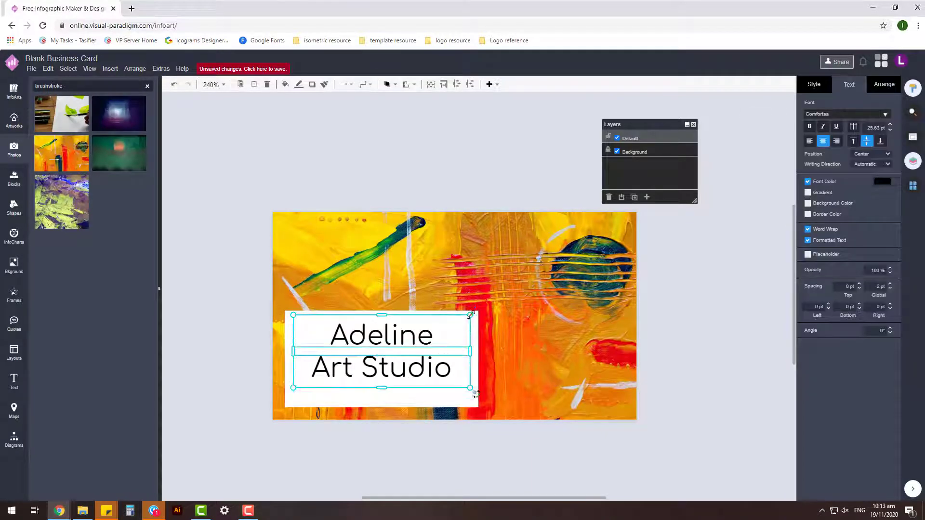
{"action": "left_click_drag", "start_coordinate": [473, 392], "coordinate": [464, 387]}
{"action": "left_click", "coordinate": [640, 327]}
{"action": "left_click", "coordinate": [470, 386]}
{"action": "left_click", "coordinate": [693, 289]}
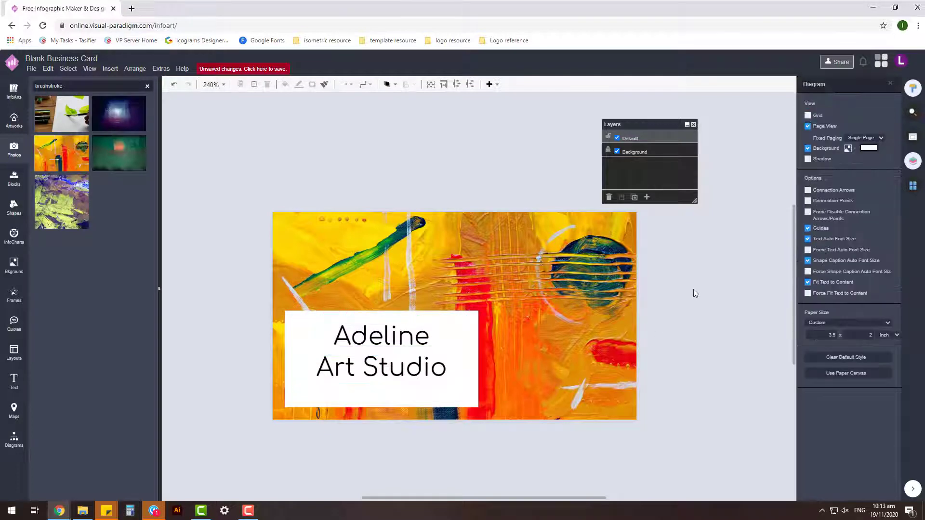
{"action": "left_click", "coordinate": [388, 329]}
{"action": "left_click", "coordinate": [501, 332]}
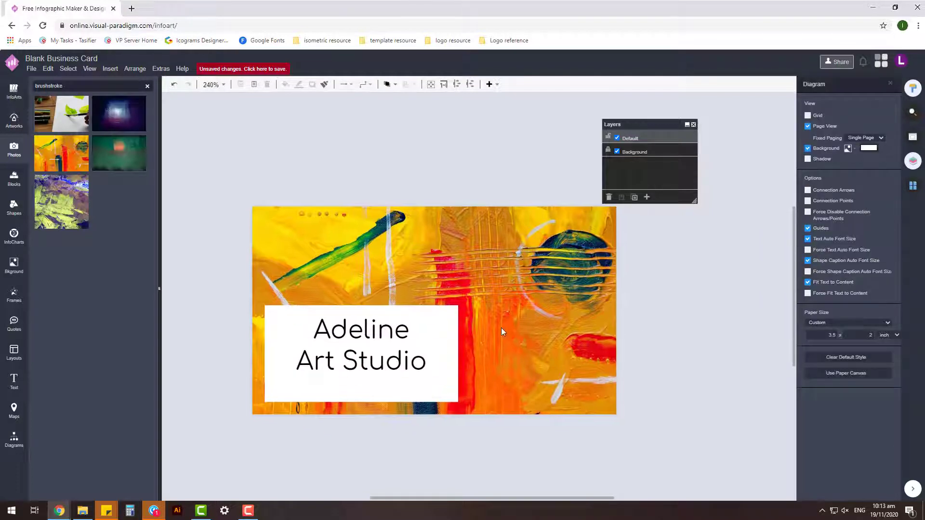
Add a block shape and flatten it into a thin black bar under Art Studio.
{"action": "left_click", "coordinate": [14, 216]}
{"action": "left_click_drag", "start_coordinate": [99, 105], "coordinate": [316, 180]}
{"action": "mouse_move", "coordinate": [337, 241]}
{"action": "left_mouse_down"}
{"action": "mouse_move", "coordinate": [344, 162]}
{"action": "mouse_move", "coordinate": [397, 377]}
{"action": "left_mouse_up"}
{"action": "scroll", "coordinate": [365, 410], "scroll_direction": "up", "scroll_amount": 3}
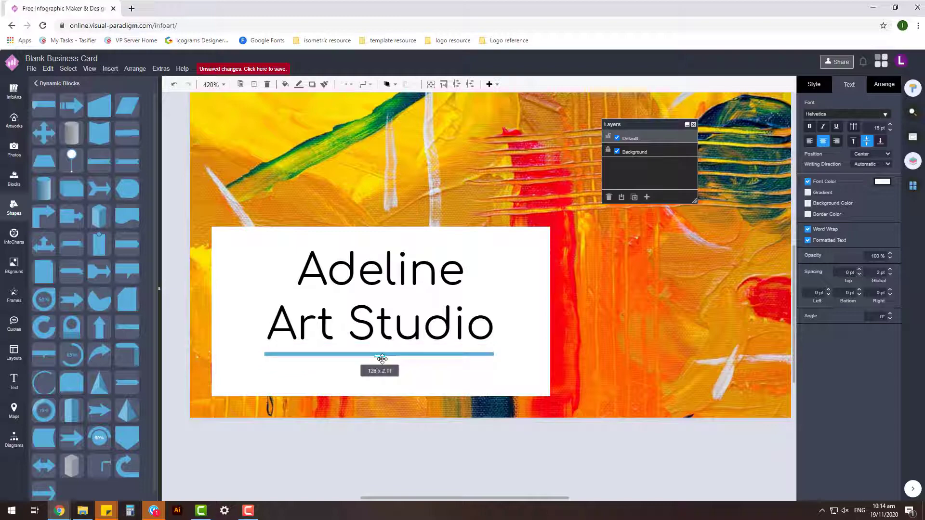
{"action": "left_click", "coordinate": [814, 84]}
{"action": "left_click", "coordinate": [882, 147]}
{"action": "left_click", "coordinate": [894, 341]}
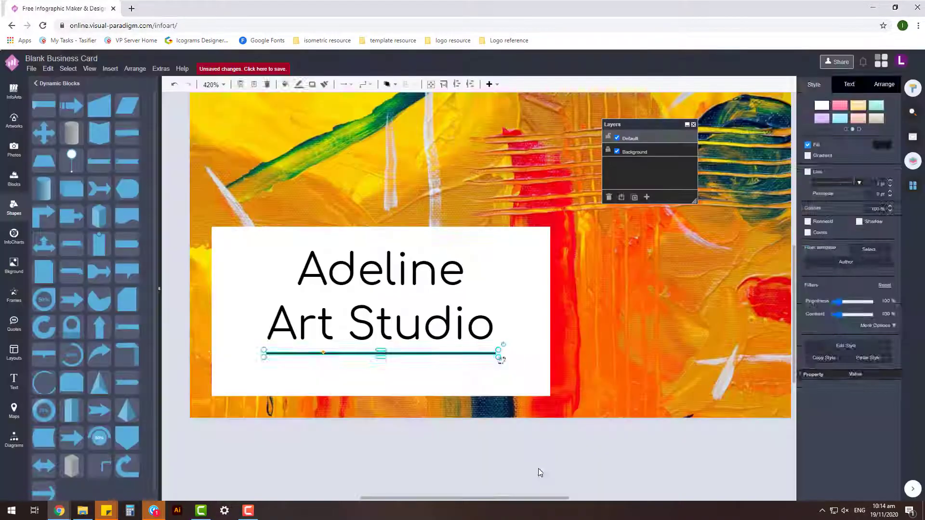
{"action": "left_click", "coordinate": [539, 469]}
{"action": "scroll", "coordinate": [469, 378], "scroll_direction": "down", "scroll_amount": 3}
Check the bar's colour picker and the Art Studio text, leaving both unchanged.
{"action": "left_click", "coordinate": [469, 377]}
{"action": "left_click", "coordinate": [860, 90]}
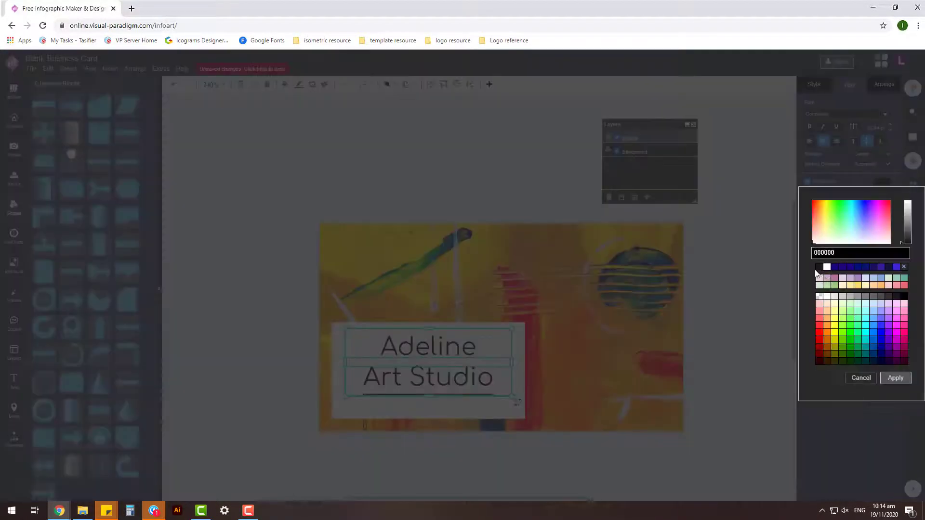
{"action": "left_click", "coordinate": [740, 344]}
{"action": "left_click", "coordinate": [406, 372]}
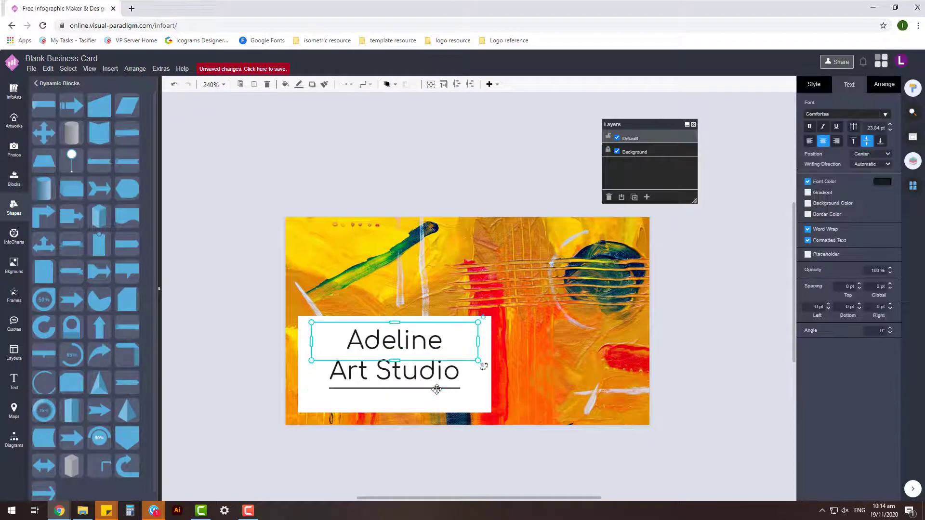
{"action": "left_click", "coordinate": [647, 270]}
{"action": "left_click", "coordinate": [441, 323]}
{"action": "left_click", "coordinate": [464, 423]}
{"action": "scroll", "coordinate": [464, 423], "scroll_direction": "up", "scroll_amount": 2}
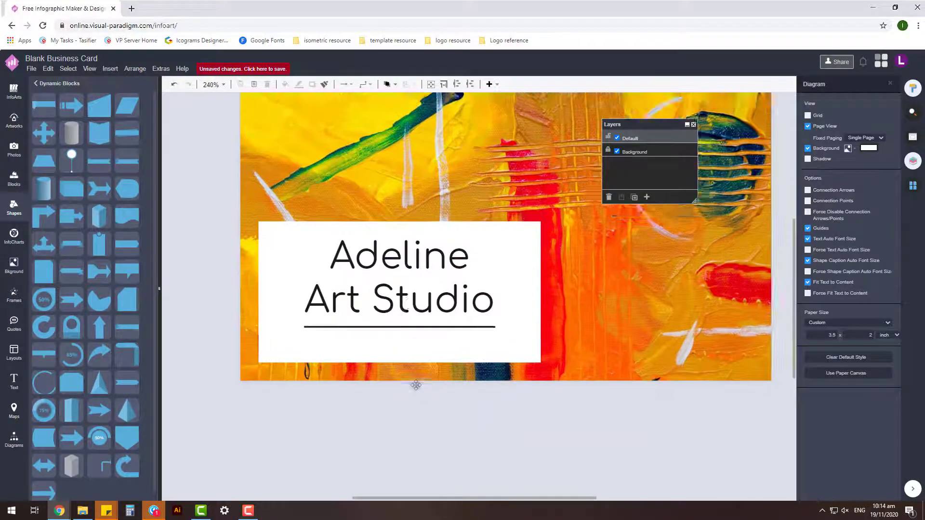
{"action": "scroll", "coordinate": [416, 385], "scroll_direction": "up", "scroll_amount": 2}
Copy the name text, change it to 'Art & Craft Space', and place it under the line.
{"action": "left_click_drag", "start_coordinate": [389, 243], "coordinate": [380, 413]}
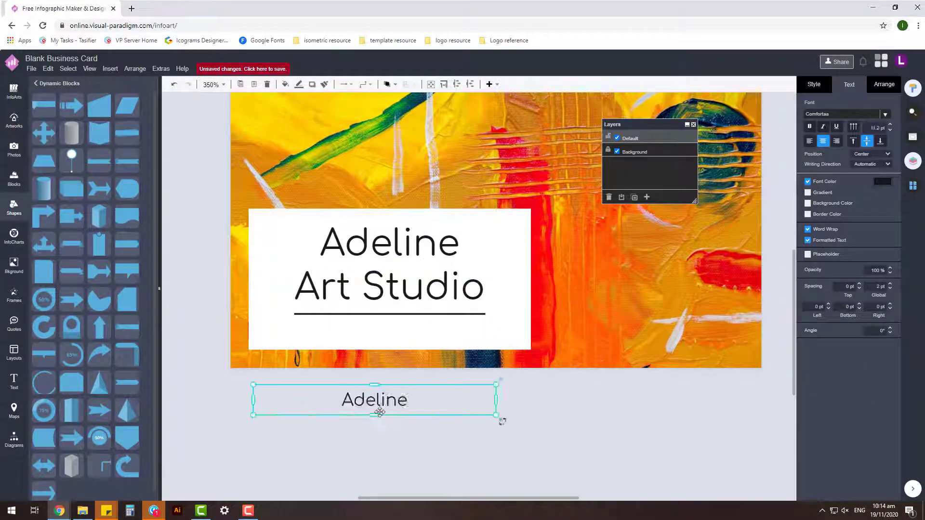
{"action": "double_click", "coordinate": [391, 401]}
{"action": "type", "text": "Art & Craft Spa"}
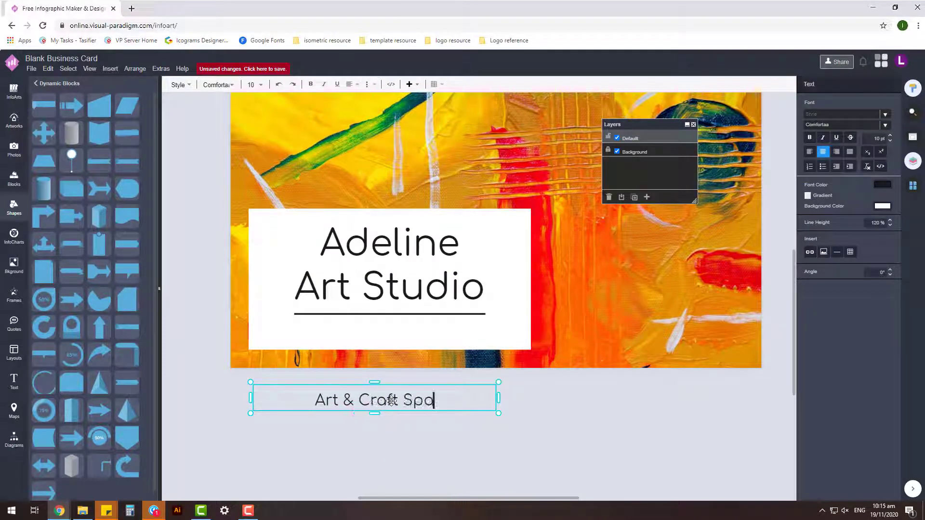
{"action": "type", "text": "ce"}
{"action": "left_click", "coordinate": [438, 422]}
{"action": "left_click_drag", "start_coordinate": [376, 400], "coordinate": [383, 327]}
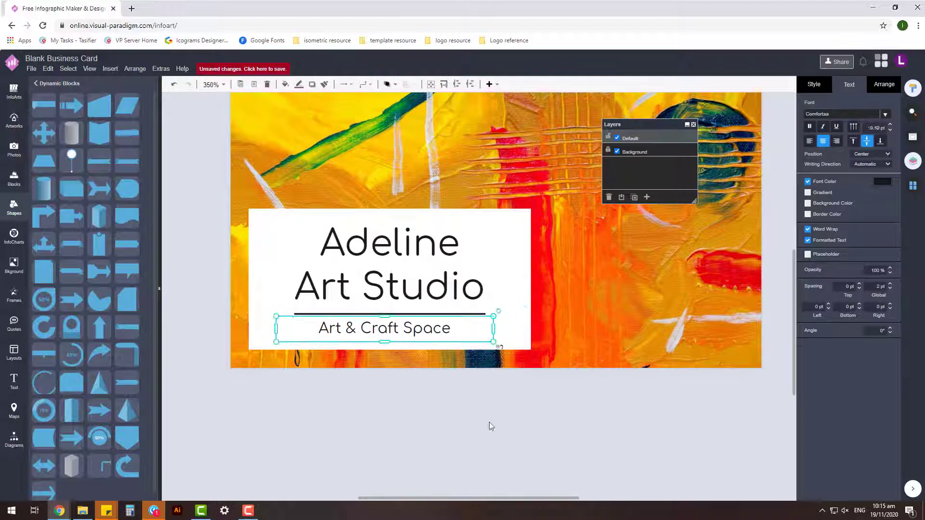
{"action": "scroll", "coordinate": [489, 425], "scroll_direction": "up", "scroll_amount": 1}
{"action": "left_click", "coordinate": [450, 455]}
{"action": "left_click", "coordinate": [407, 385]}
Browse the tagline's font list, then reopen the tagline text to retype it in lowercase.
{"action": "scroll", "coordinate": [449, 446], "scroll_direction": "down", "scroll_amount": 2}
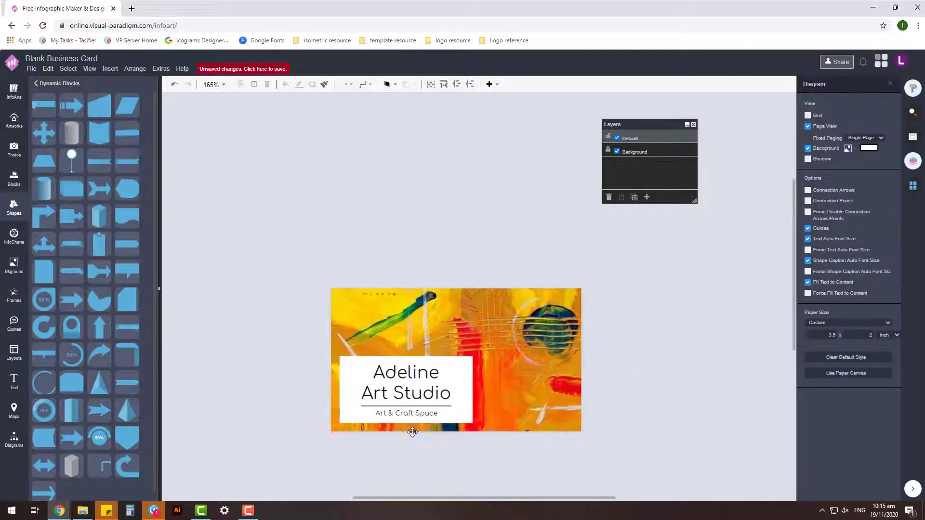
{"action": "left_click", "coordinate": [885, 114]}
{"action": "scroll", "coordinate": [857, 224], "scroll_direction": "down", "scroll_amount": 3}
{"action": "scroll", "coordinate": [857, 224], "scroll_direction": "down", "scroll_amount": 3}
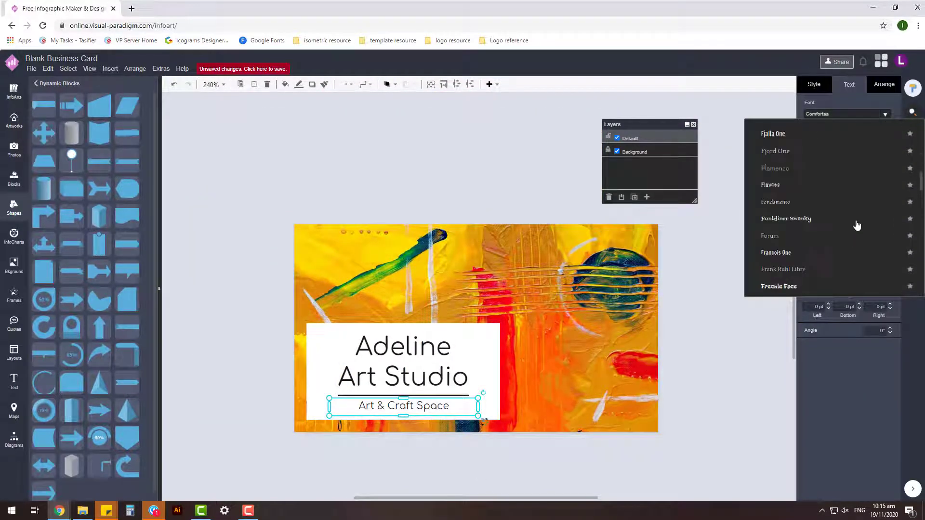
{"action": "left_click", "coordinate": [733, 341]}
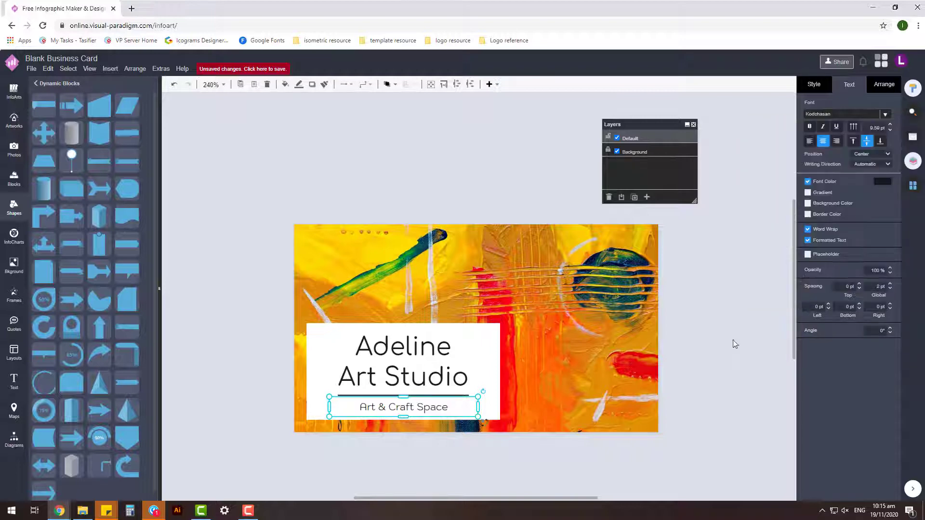
{"action": "left_click", "coordinate": [434, 407]}
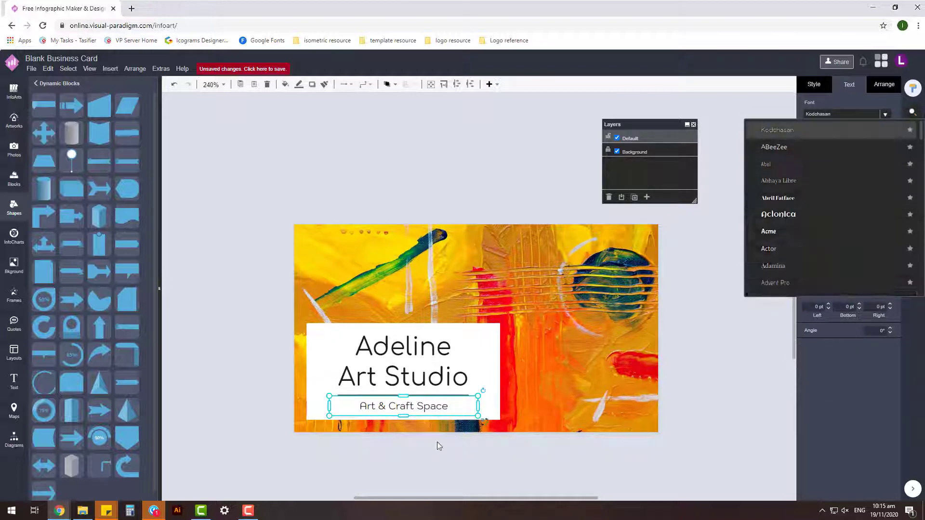
{"action": "scroll", "coordinate": [372, 371], "scroll_direction": "up", "scroll_amount": 4}
{"action": "double_click", "coordinate": [373, 372]}
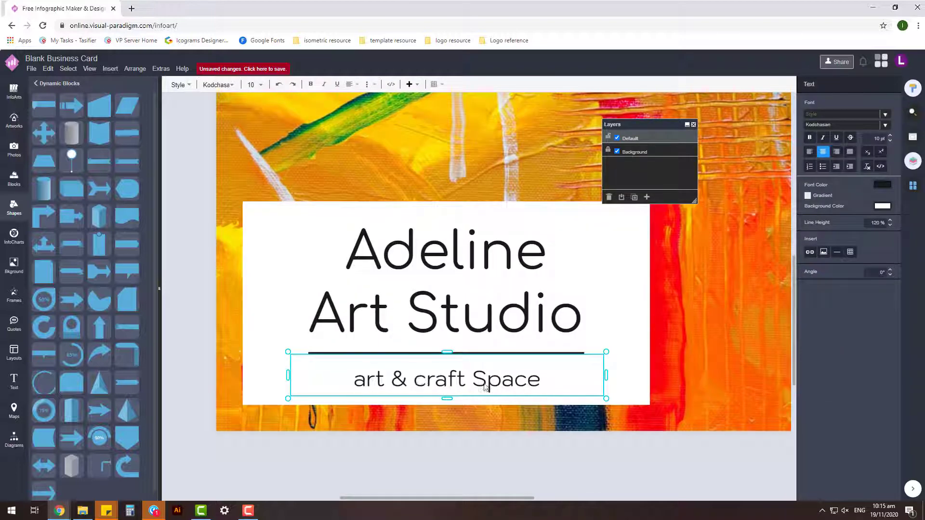
{"action": "scroll", "coordinate": [485, 387], "scroll_direction": "down", "scroll_amount": 4}
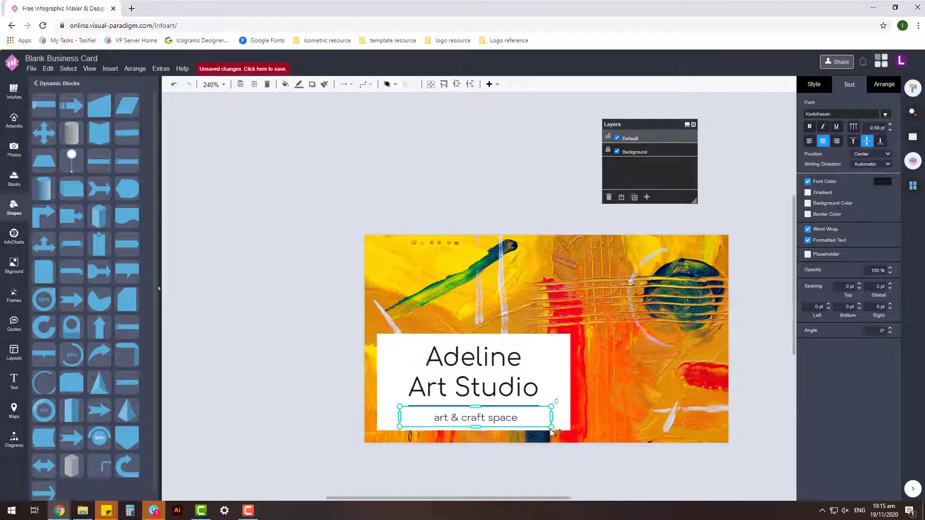
{"action": "left_click", "coordinate": [500, 367], "text": "shift"}
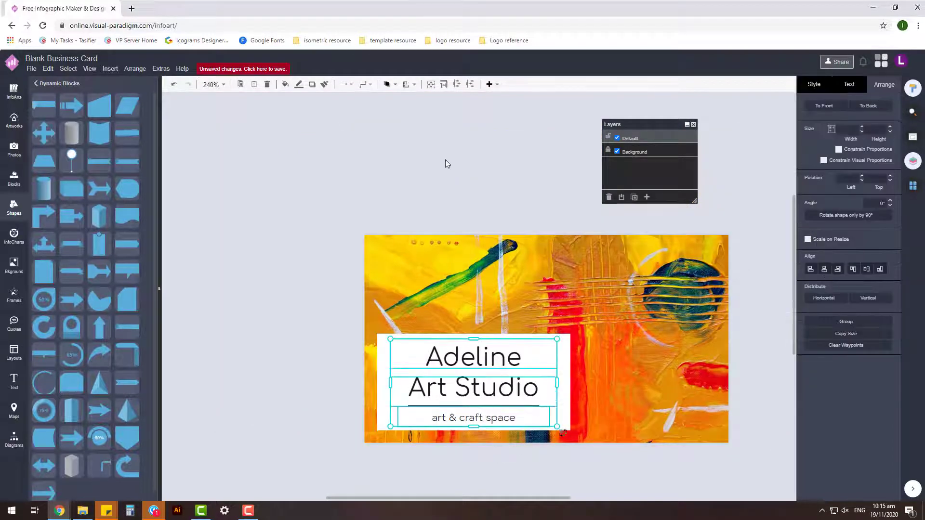
Try selecting the title and tagline text elements on Page-1's white panel.
{"action": "left_click", "coordinate": [523, 407]}
{"action": "left_click", "coordinate": [512, 228]}
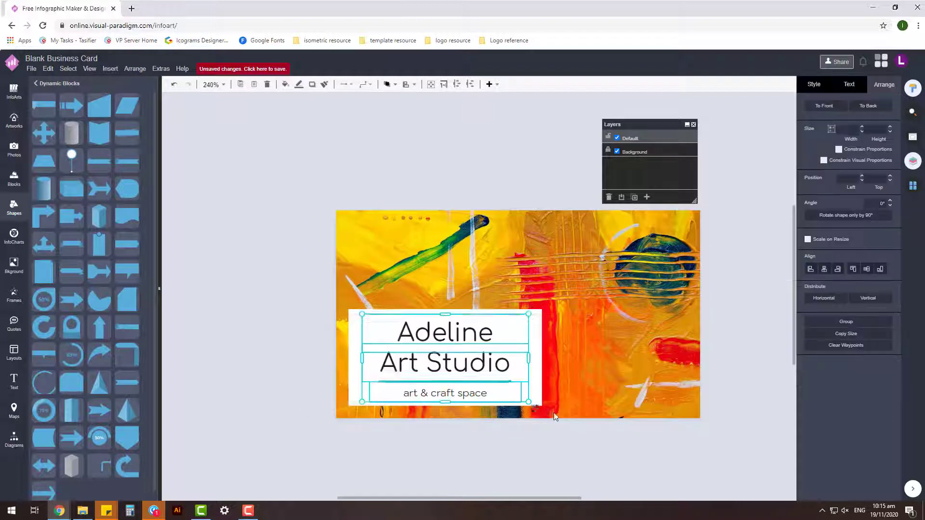
{"action": "left_click_drag", "start_coordinate": [282, 288], "coordinate": [471, 346]}
{"action": "left_click", "coordinate": [449, 257]}
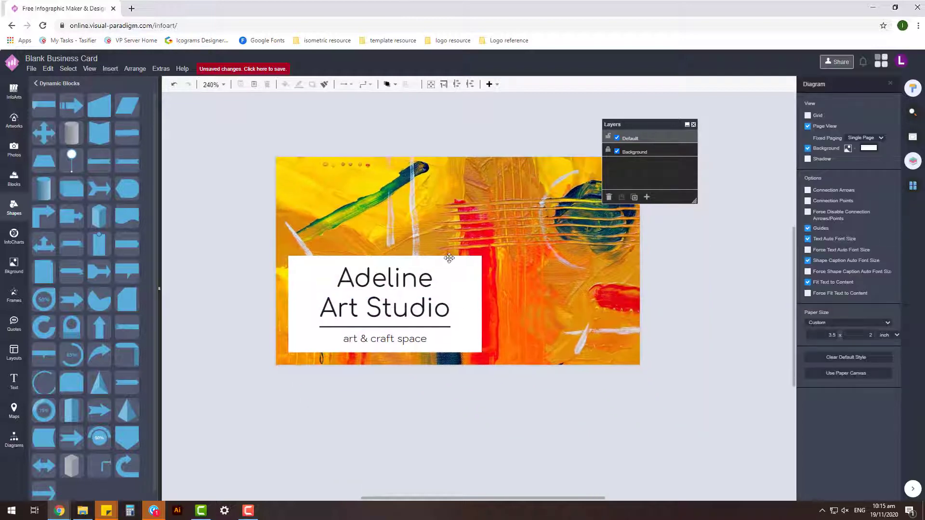
{"action": "left_click_drag", "start_coordinate": [215, 243], "coordinate": [516, 409]}
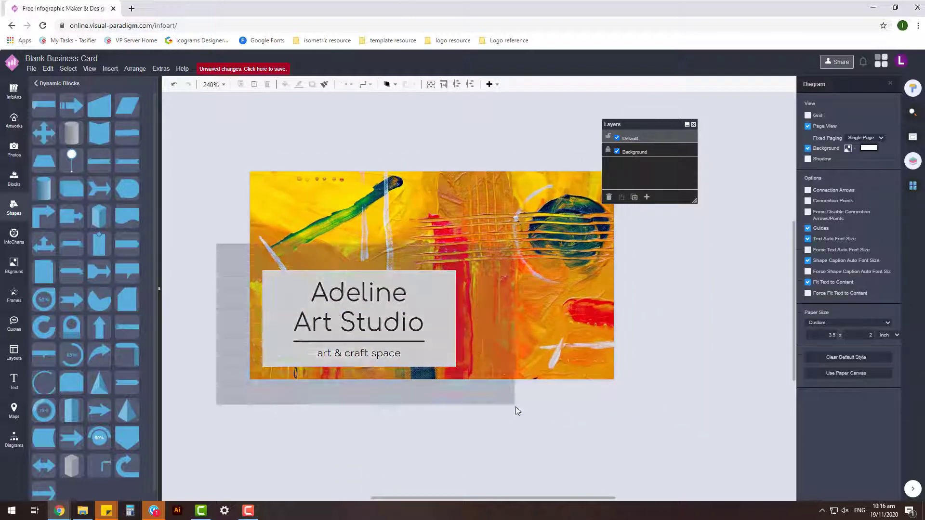
{"action": "left_click", "coordinate": [299, 222]}
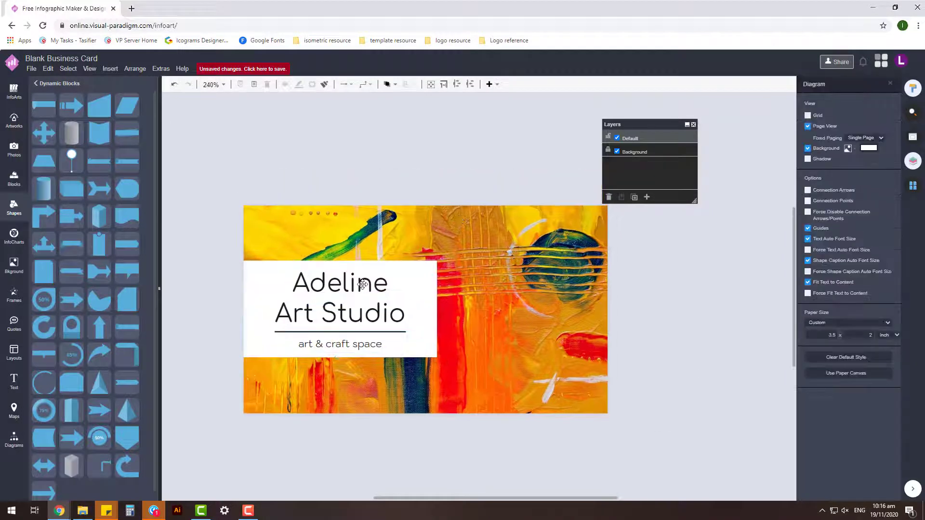
{"action": "left_click", "coordinate": [362, 284]}
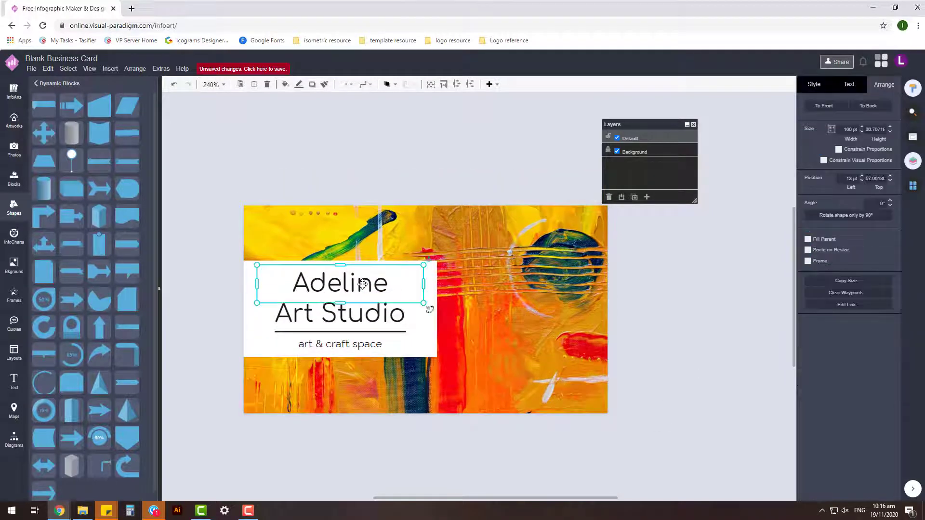
{"action": "left_click", "coordinate": [215, 287]}
Select the whole Adeline Art Studio name and tagline group and nudge it slightly down and right.
{"action": "left_click_drag", "start_coordinate": [249, 280], "coordinate": [424, 360]}
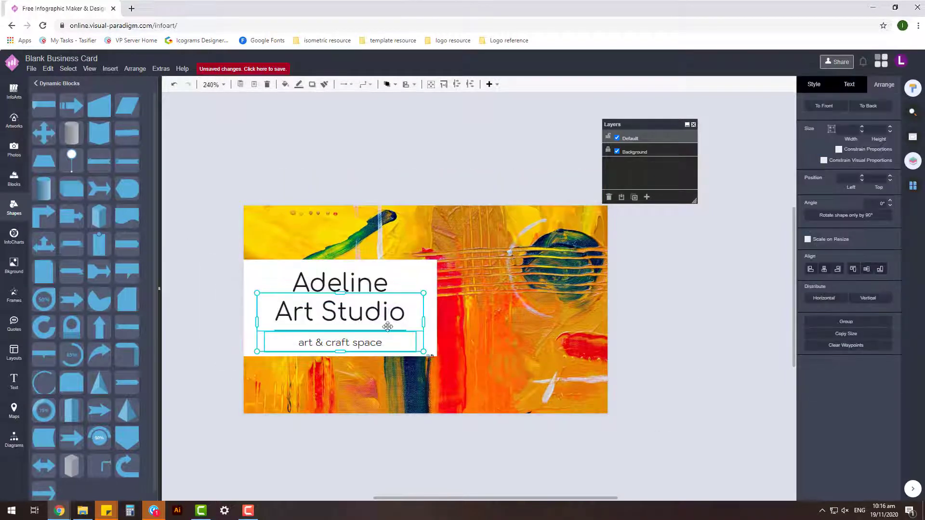
{"action": "left_click", "coordinate": [402, 172]}
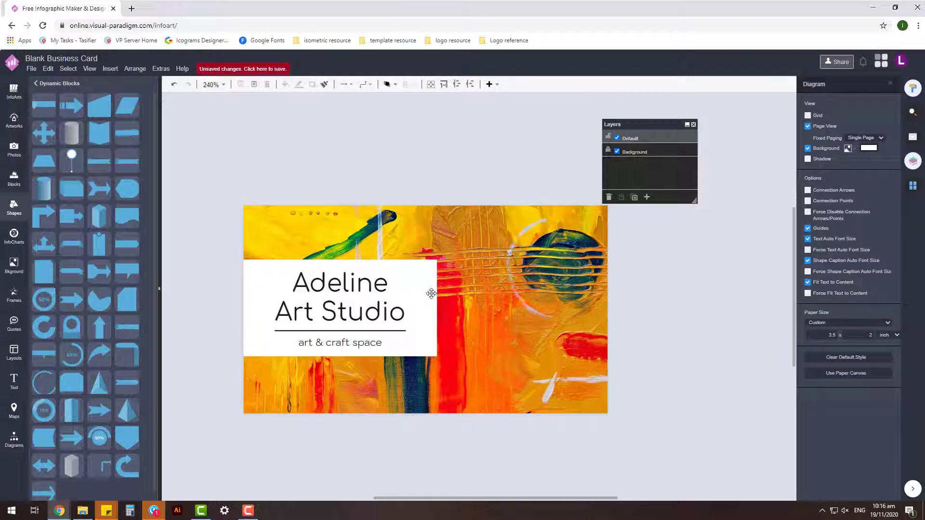
{"action": "left_click_drag", "start_coordinate": [208, 275], "coordinate": [432, 357]}
{"action": "left_click_drag", "start_coordinate": [350, 277], "coordinate": [352, 280]}
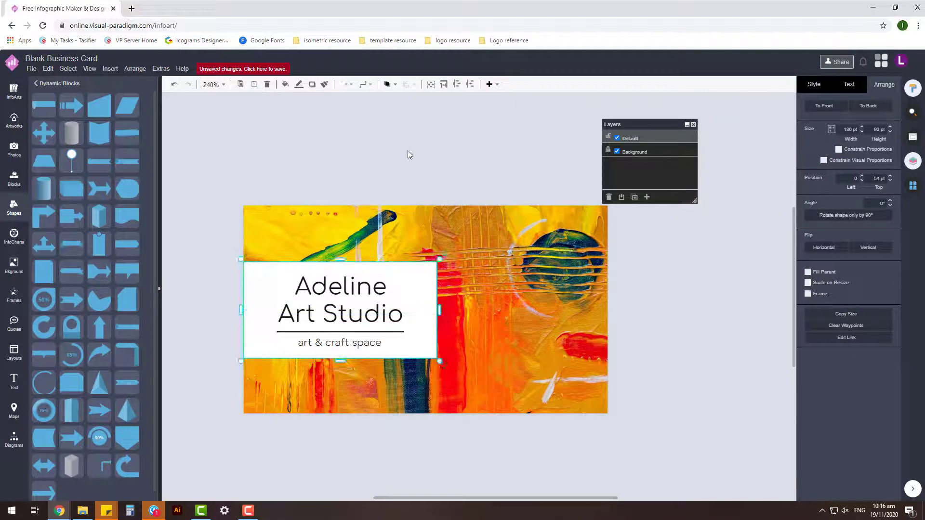
{"action": "left_click", "coordinate": [593, 288]}
Bring up the Pages panel listing the card's pages.
{"action": "scroll", "coordinate": [593, 287], "scroll_direction": "right", "scroll_amount": 2}
{"action": "scroll", "coordinate": [631, 323], "scroll_direction": "left", "scroll_amount": 2}
{"action": "left_click", "coordinate": [913, 186]}
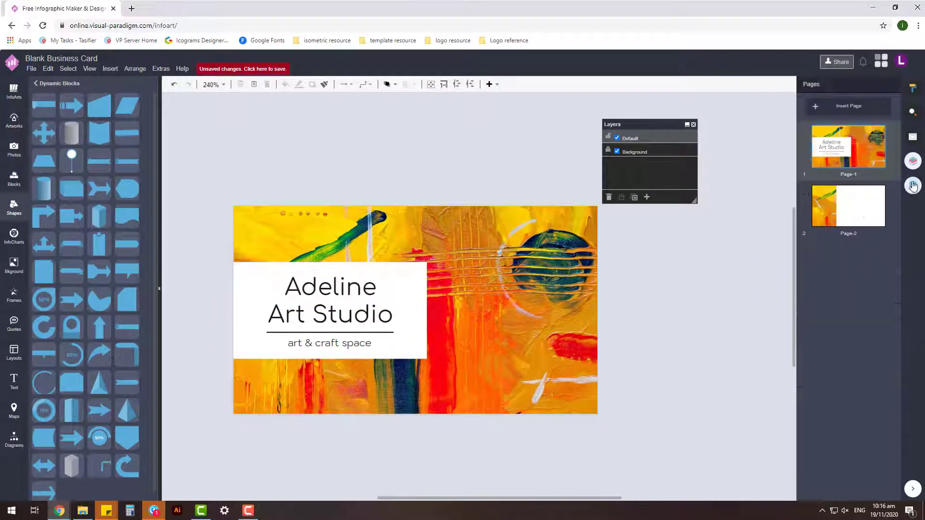
On Page-2, shorten the white panel from the top, move it up, and widen it slightly.
{"action": "left_click", "coordinate": [859, 214]}
{"action": "mouse_move", "coordinate": [488, 314]}
{"action": "left_mouse_down"}
{"action": "mouse_move", "coordinate": [403, 244]}
{"action": "mouse_move", "coordinate": [404, 264]}
{"action": "left_mouse_up"}
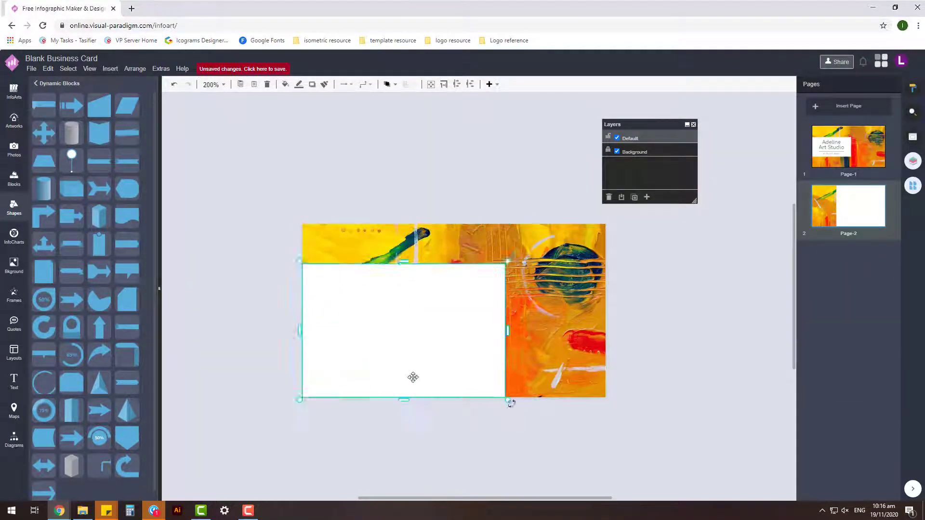
{"action": "left_click_drag", "start_coordinate": [413, 377], "coordinate": [413, 358]}
{"action": "left_click", "coordinate": [646, 337]}
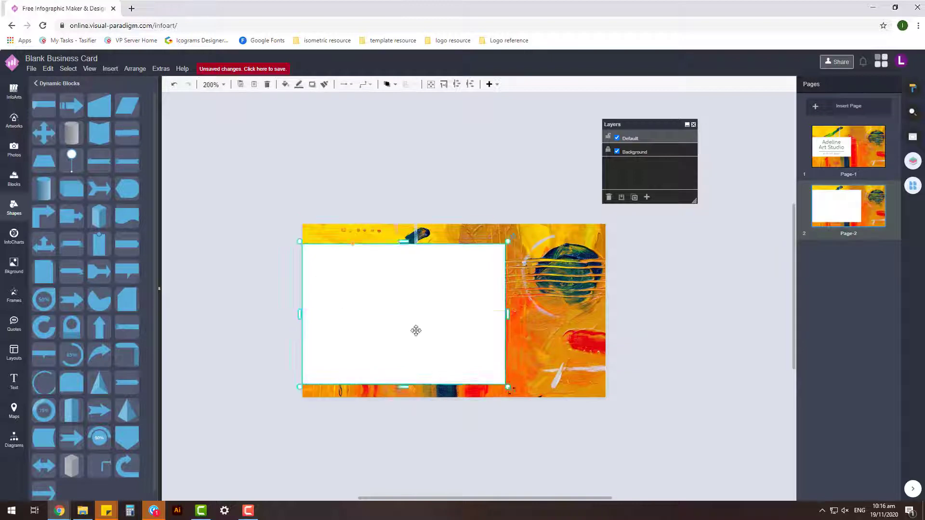
{"action": "left_click", "coordinate": [466, 161]}
{"action": "left_click", "coordinate": [482, 313]}
{"action": "left_click_drag", "start_coordinate": [485, 315], "coordinate": [476, 318]}
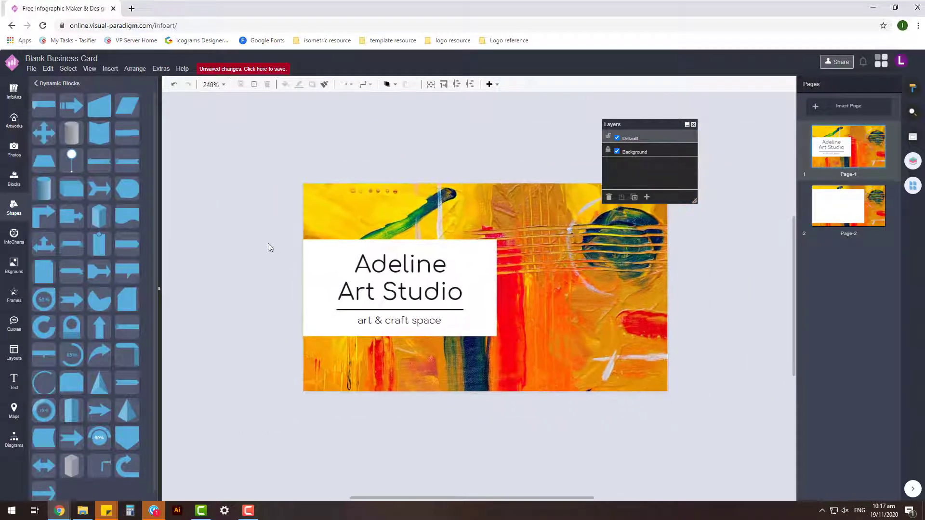
Paste the Page-1 name and tagline group onto Page-2 and shrink it.
{"action": "left_click_drag", "start_coordinate": [267, 243], "coordinate": [493, 340]}
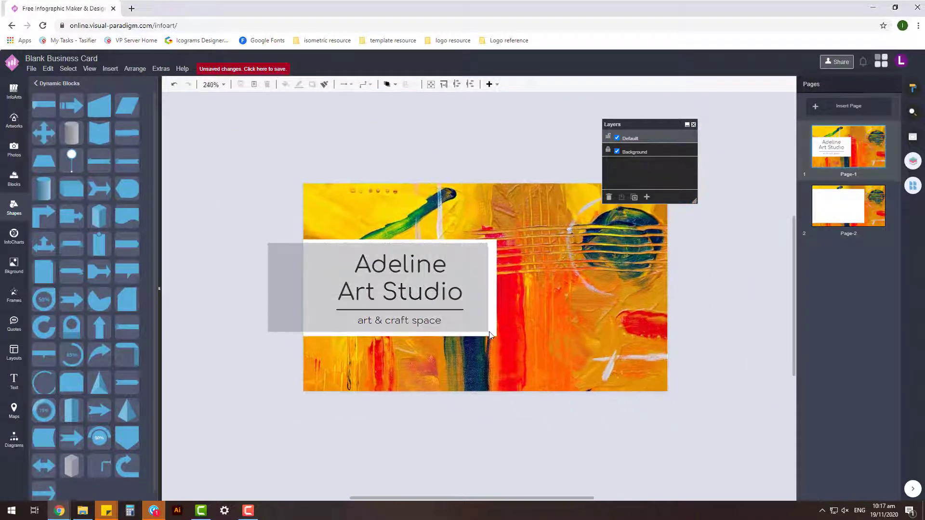
{"action": "left_click", "coordinate": [844, 202]}
{"action": "key", "text": "ctrl+v"}
{"action": "mouse_move", "coordinate": [706, 399]}
{"action": "left_mouse_down"}
{"action": "mouse_move", "coordinate": [582, 319]}
{"action": "mouse_move", "coordinate": [563, 344]}
{"action": "mouse_move", "coordinate": [630, 360]}
{"action": "left_mouse_up"}
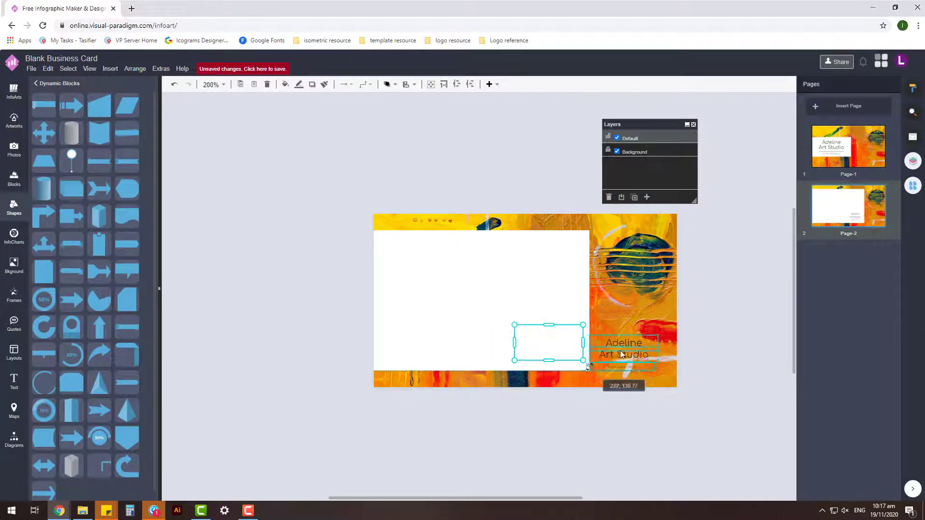
Change the pasted text's colour in the text formatting options.
{"action": "left_click", "coordinate": [907, 91]}
{"action": "left_click", "coordinate": [854, 91]}
{"action": "left_click", "coordinate": [881, 180]}
{"action": "left_click", "coordinate": [896, 380]}
{"action": "left_click", "coordinate": [698, 357]}
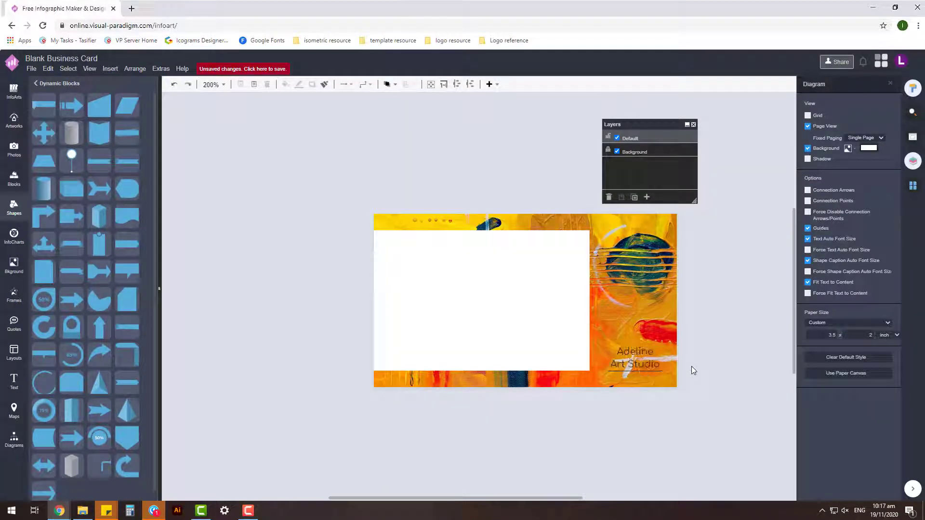
Move the pasted name and tagline to the white panel's top-left and show the pages list.
{"action": "left_click_drag", "start_coordinate": [634, 359], "coordinate": [415, 257]}
{"action": "left_click", "coordinate": [330, 224]}
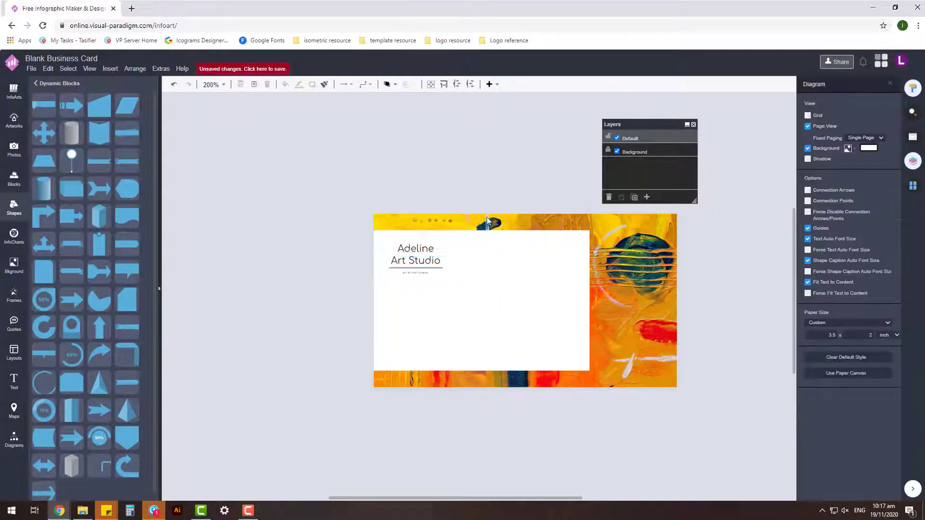
{"action": "left_click", "coordinate": [913, 186]}
{"action": "scroll", "coordinate": [471, 261], "scroll_direction": "up", "scroll_amount": 1}
Move 'Art Studio' off the card and edit the title to read 'Adeline Art Studio'.
{"action": "scroll", "coordinate": [471, 262], "scroll_direction": "up", "scroll_amount": 3}
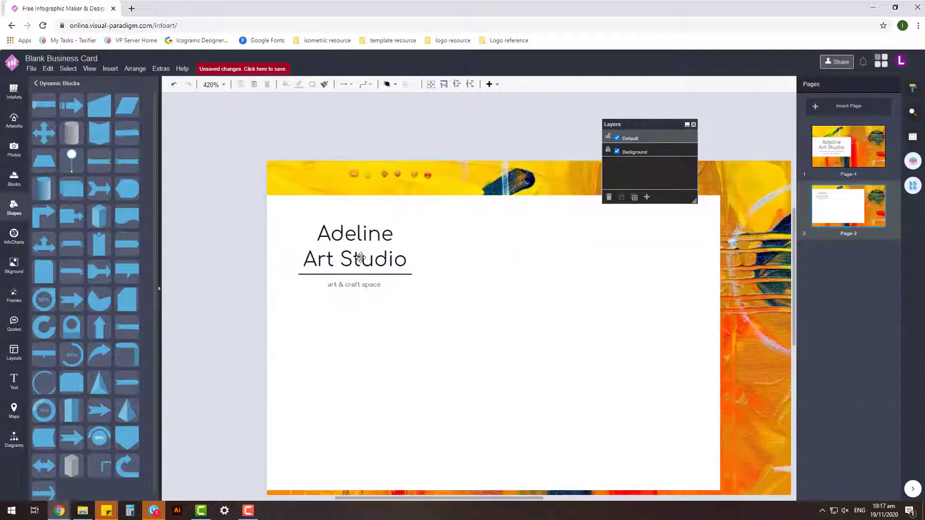
{"action": "mouse_move", "coordinate": [332, 260]}
{"action": "left_mouse_down"}
{"action": "mouse_move", "coordinate": [430, 236]}
{"action": "mouse_move", "coordinate": [455, 146]}
{"action": "left_mouse_up"}
{"action": "left_click", "coordinate": [424, 234]}
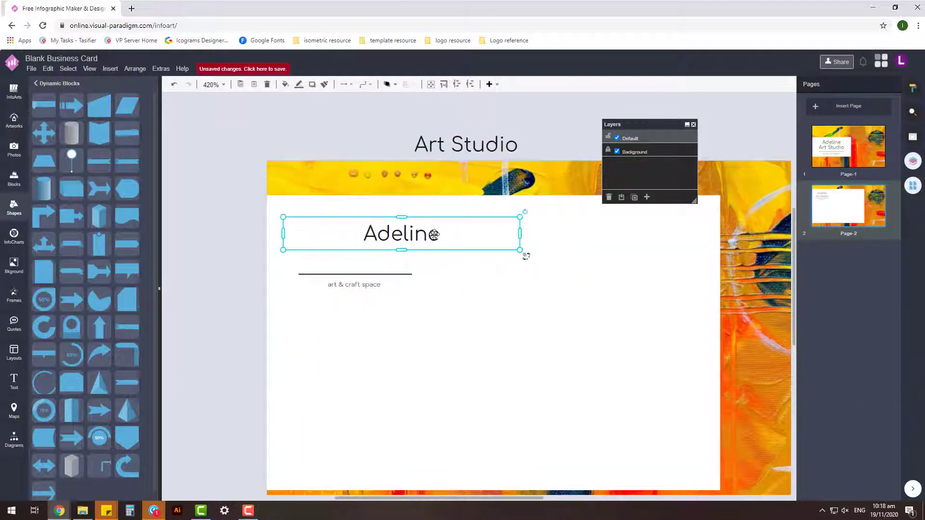
{"action": "double_click", "coordinate": [440, 239]}
{"action": "type", "text": "Art Studio"}
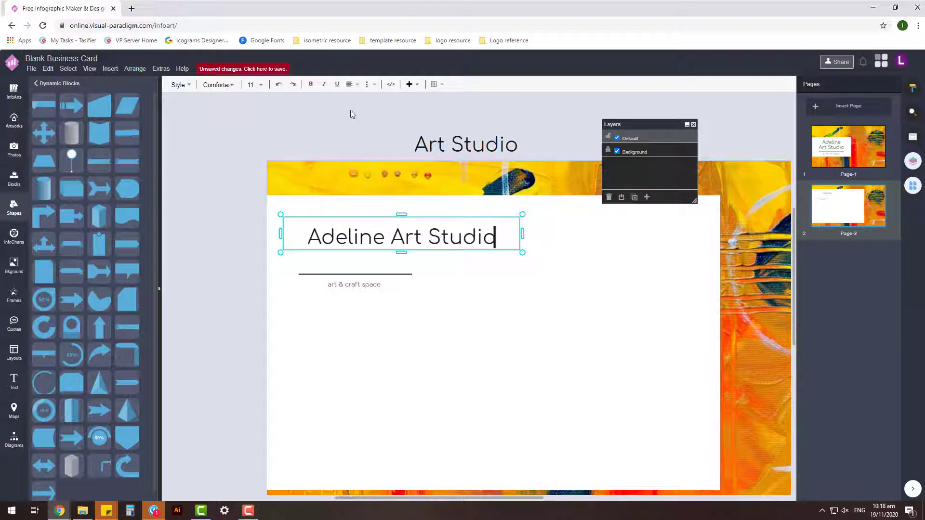
{"action": "key", "text": "Escape"}
{"action": "left_click", "coordinate": [912, 89]}
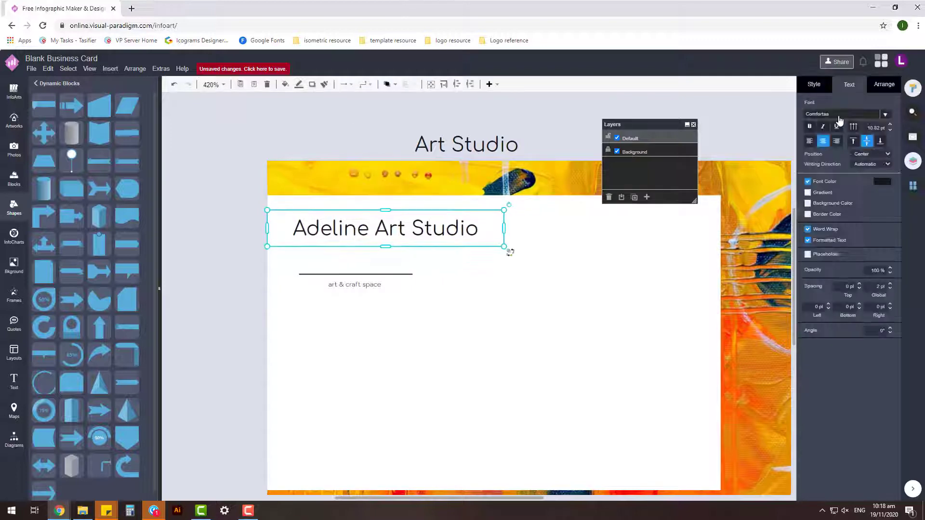
{"action": "left_click", "coordinate": [850, 84]}
Reposition the title, drop the tagline lower, and raise, widen and thicken the divider.
{"action": "left_click_drag", "start_coordinate": [361, 229], "coordinate": [383, 231]}
{"action": "left_click", "coordinate": [354, 284]}
{"action": "left_click_drag", "start_coordinate": [366, 284], "coordinate": [376, 333]}
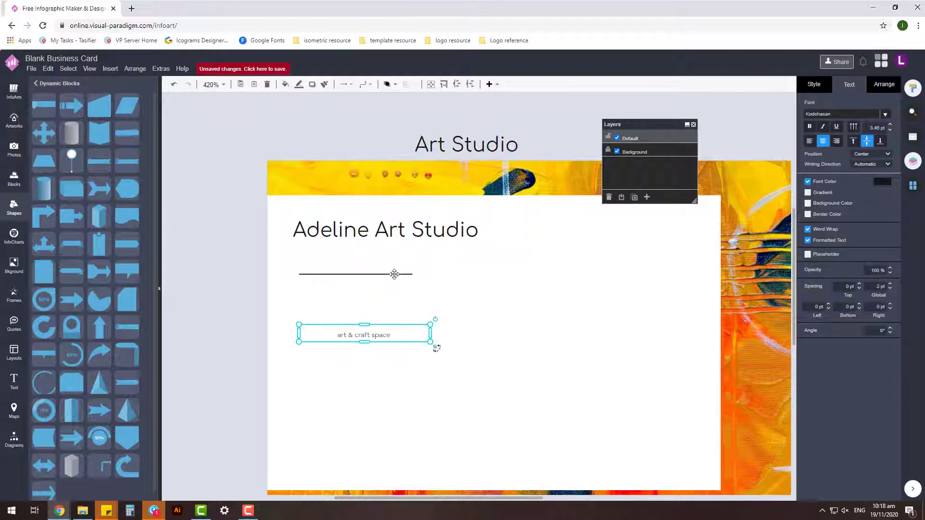
{"action": "left_click_drag", "start_coordinate": [407, 275], "coordinate": [409, 249]}
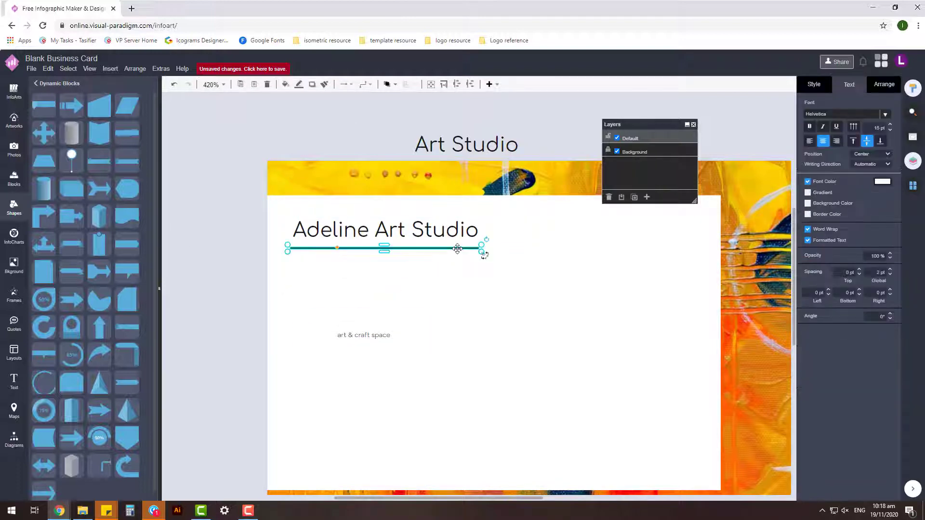
{"action": "left_click", "coordinate": [886, 85]}
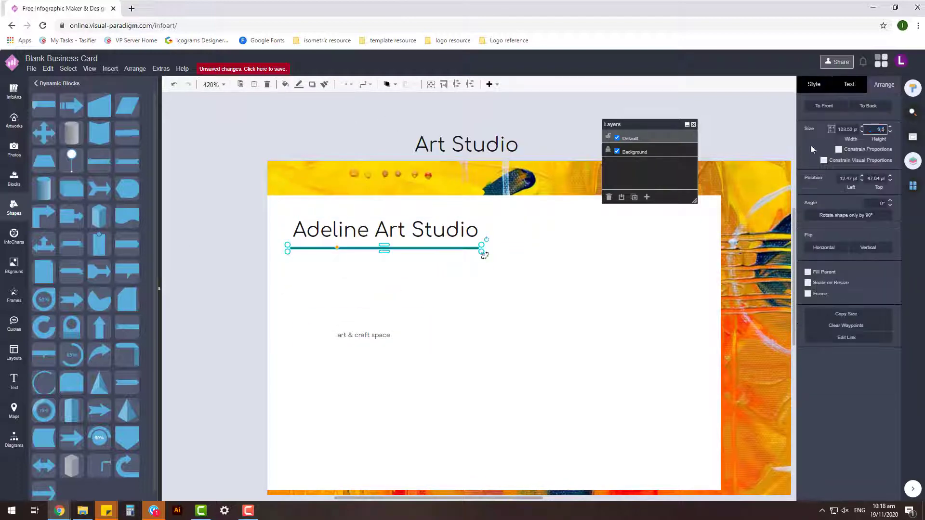
{"action": "key", "text": "Return"}
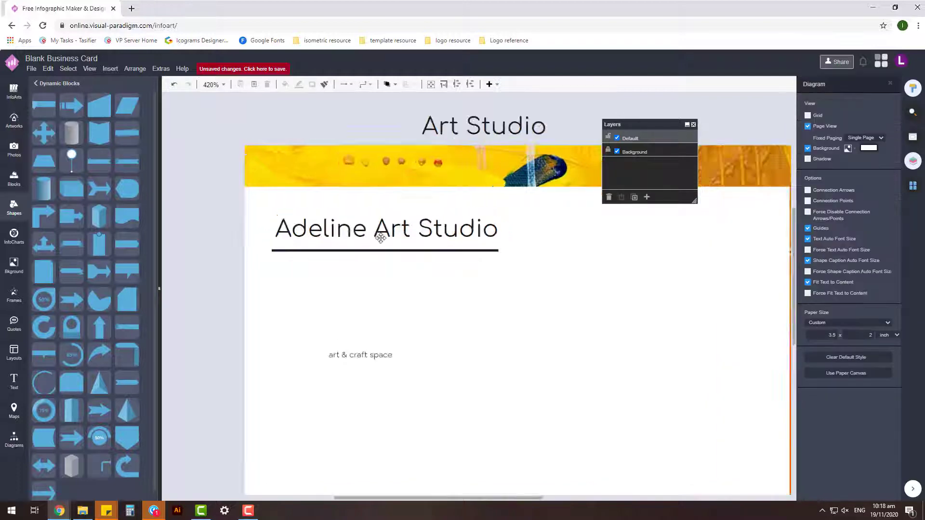
Reselect the divider and the art & craft space tagline to check their placement.
{"action": "scroll", "coordinate": [378, 242], "scroll_direction": "up", "scroll_amount": 3}
{"action": "scroll", "coordinate": [395, 281], "scroll_direction": "down", "scroll_amount": 2}
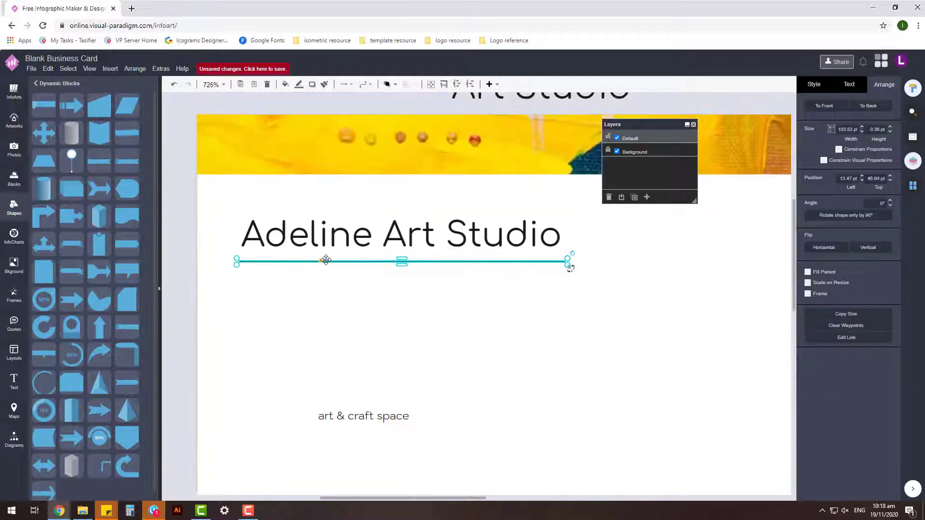
{"action": "left_click", "coordinate": [212, 288]}
{"action": "scroll", "coordinate": [212, 288], "scroll_direction": "down", "scroll_amount": 2}
{"action": "left_click", "coordinate": [497, 267]}
{"action": "left_click", "coordinate": [243, 276]}
{"action": "scroll", "coordinate": [244, 276], "scroll_direction": "down", "scroll_amount": 2}
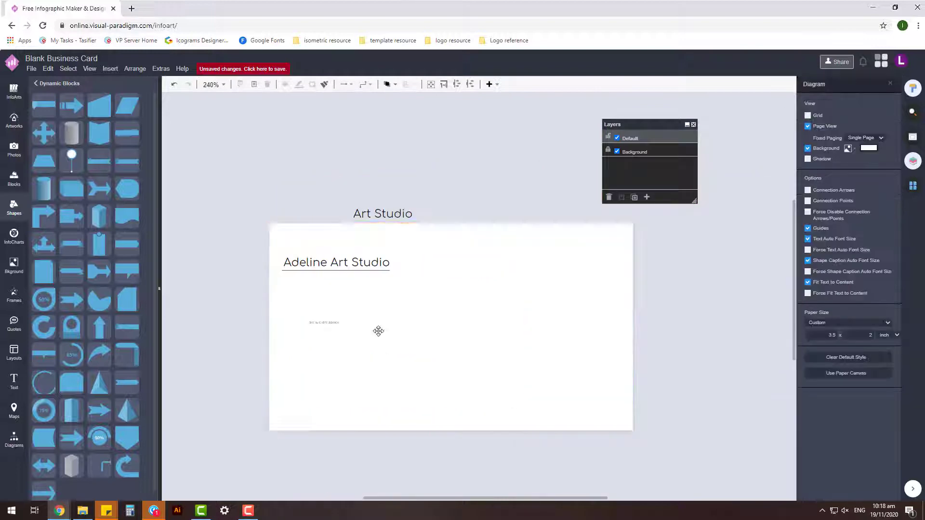
{"action": "left_click", "coordinate": [308, 277]}
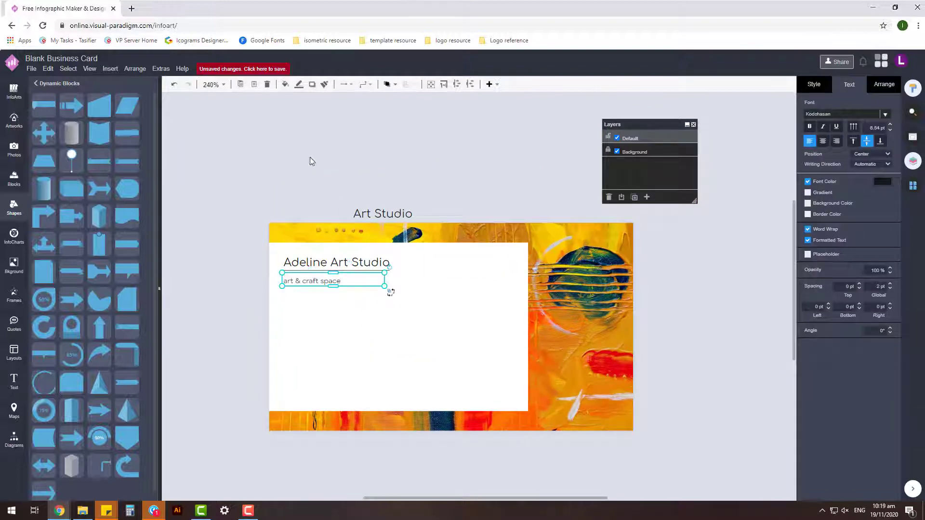
Reduce the art & craft space tagline's font size.
{"action": "scroll", "coordinate": [310, 159], "scroll_direction": "up", "scroll_amount": 2}
{"action": "left_click", "coordinate": [316, 139]}
{"action": "left_click", "coordinate": [316, 265]}
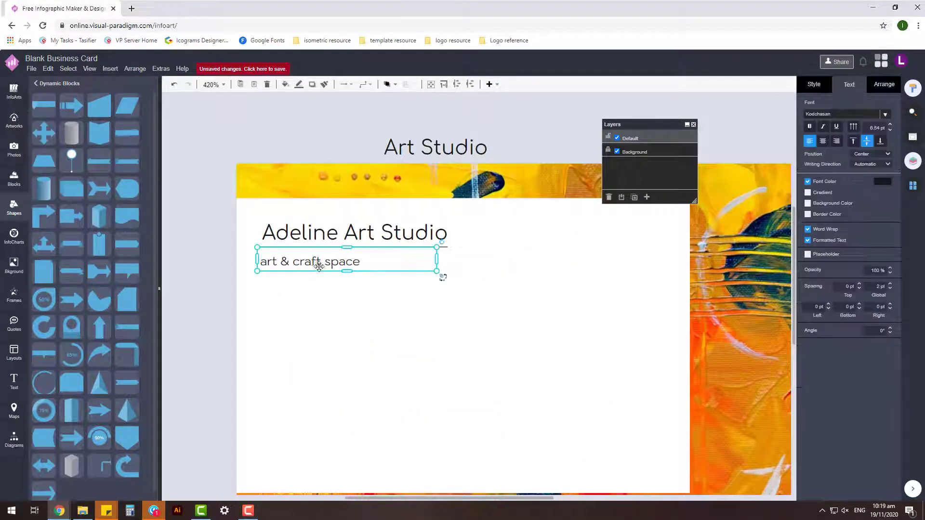
{"action": "left_click", "coordinate": [898, 137]}
{"action": "left_click", "coordinate": [313, 125]}
{"action": "scroll", "coordinate": [344, 255], "scroll_direction": "down", "scroll_amount": 2}
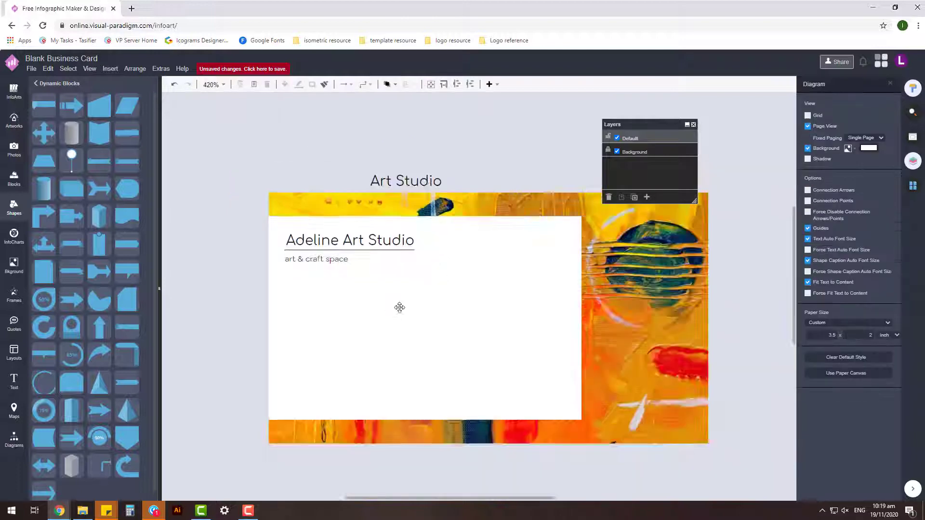
{"action": "scroll", "coordinate": [359, 151], "scroll_direction": "down", "scroll_amount": 1}
Marquee-select the title and tagline and try scaling them with proportions kept.
{"action": "left_click_drag", "start_coordinate": [254, 187], "coordinate": [482, 237]}
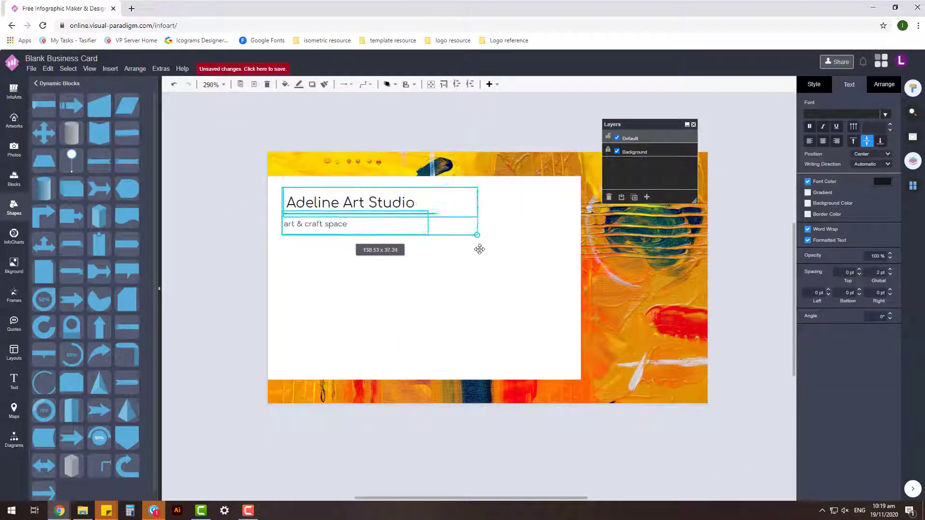
{"action": "key", "text": "Tab"}
{"action": "key", "text": "Tab"}
{"action": "left_click", "coordinate": [250, 232]}
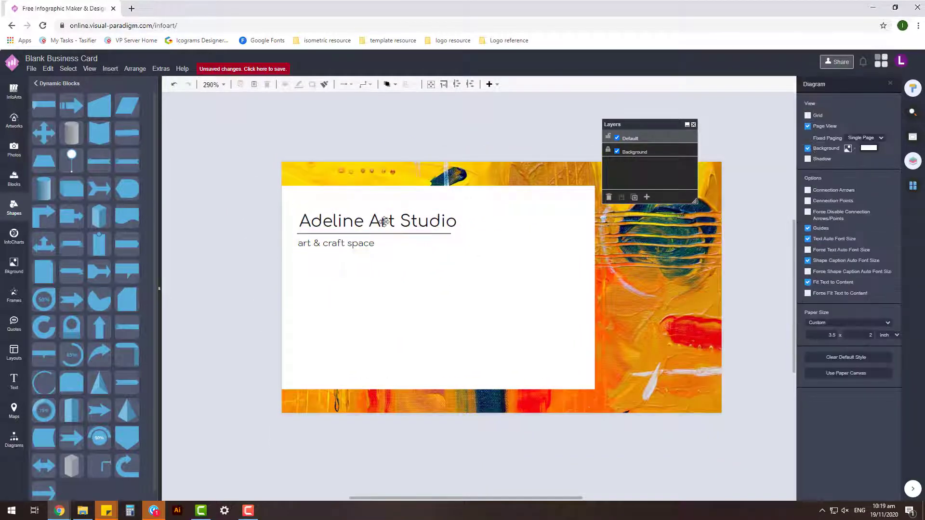
{"action": "left_click", "coordinate": [384, 221]}
{"action": "left_click", "coordinate": [351, 239]}
{"action": "scroll", "coordinate": [344, 224], "scroll_direction": "up", "scroll_amount": 3}
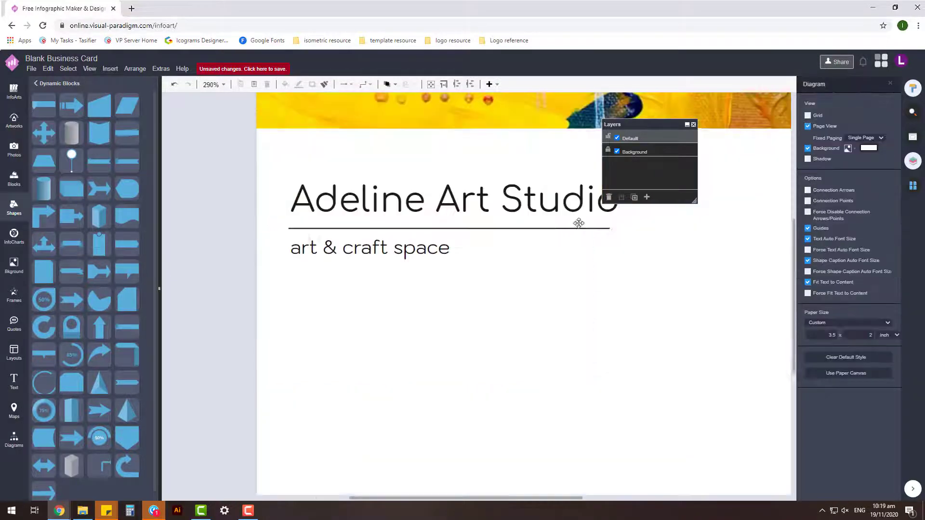
{"action": "left_click", "coordinate": [579, 221]}
{"action": "scroll", "coordinate": [413, 307], "scroll_direction": "down", "scroll_amount": 1}
{"action": "left_click", "coordinate": [414, 307]}
{"action": "scroll", "coordinate": [413, 307], "scroll_direction": "down", "scroll_amount": 2}
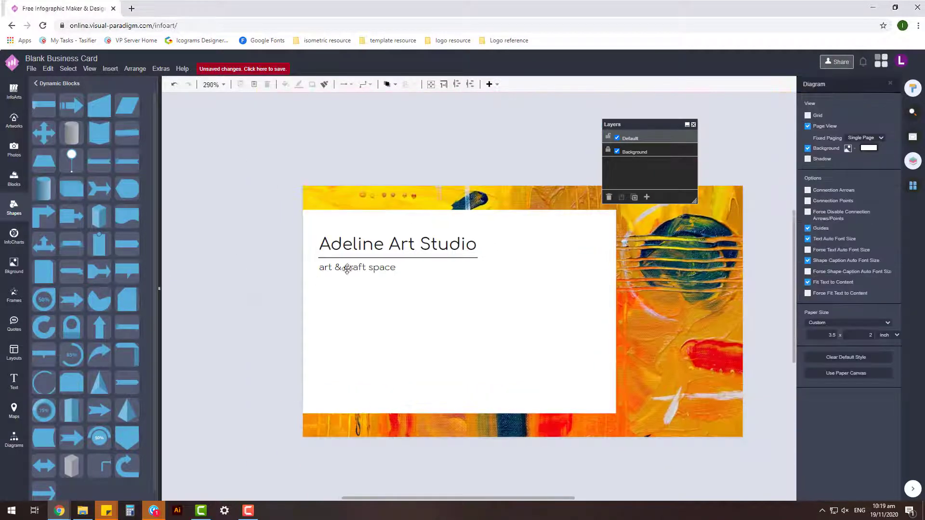
Reselect the Adeline Art Studio title and tagline and enlarge them together.
{"action": "left_click", "coordinate": [366, 270]}
{"action": "key", "text": "ctrl+a"}
{"action": "left_click", "coordinate": [232, 295]}
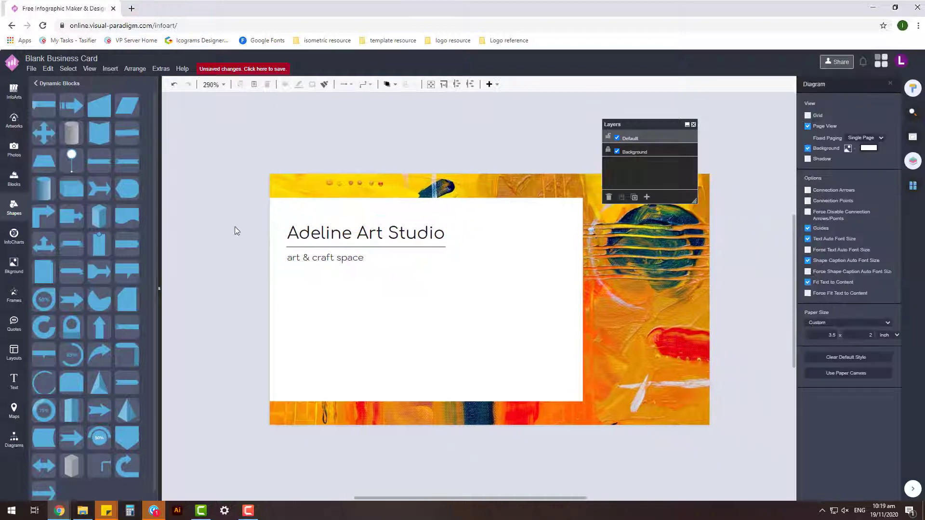
{"action": "left_click_drag", "start_coordinate": [239, 213], "coordinate": [503, 277]}
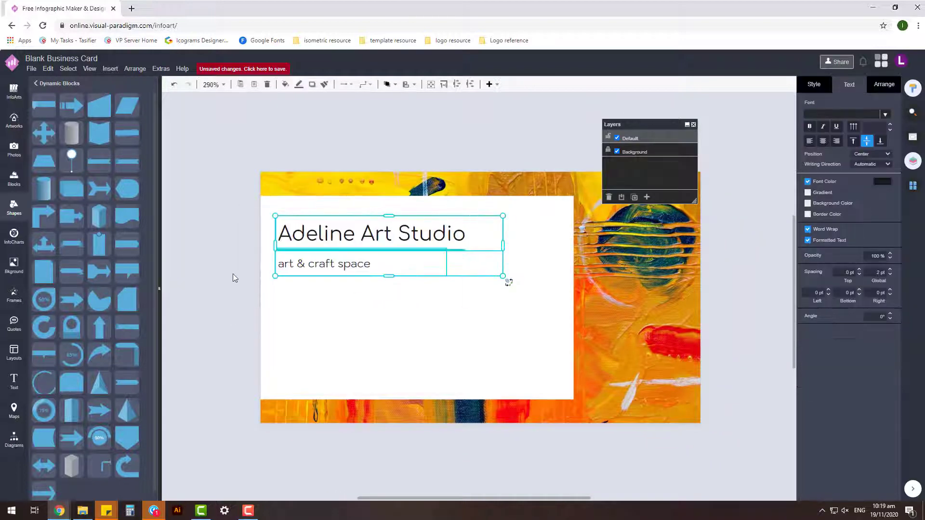
{"action": "left_click", "coordinate": [233, 273]}
Duplicate the tagline by dragging a copy lower on the card.
{"action": "left_click", "coordinate": [504, 273]}
{"action": "left_click", "coordinate": [357, 264]}
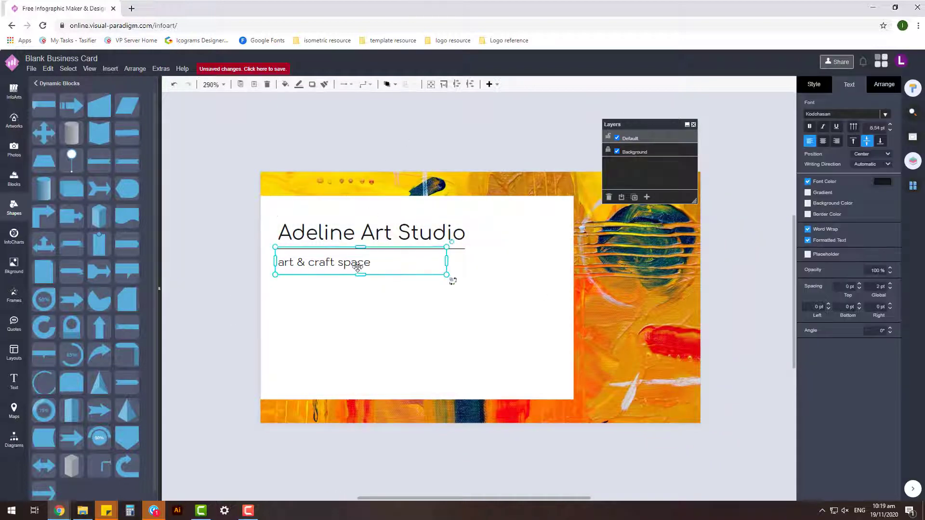
{"action": "mouse_move", "coordinate": [357, 264]}
{"action": "left_mouse_down"}
{"action": "mouse_move", "coordinate": [377, 310]}
{"action": "mouse_move", "coordinate": [350, 322]}
{"action": "left_mouse_up"}
Replace the copied tagline with four contact lines: phone number, e-mail, website and street address.
{"action": "double_click", "coordinate": [351, 322]}
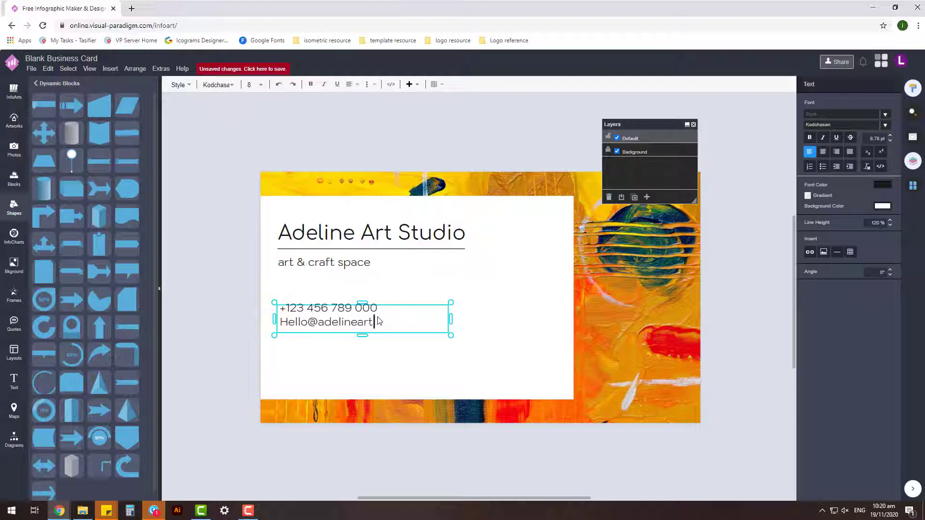
{"action": "key", "text": "BackSpace"}
{"action": "type", "text": ".com"}
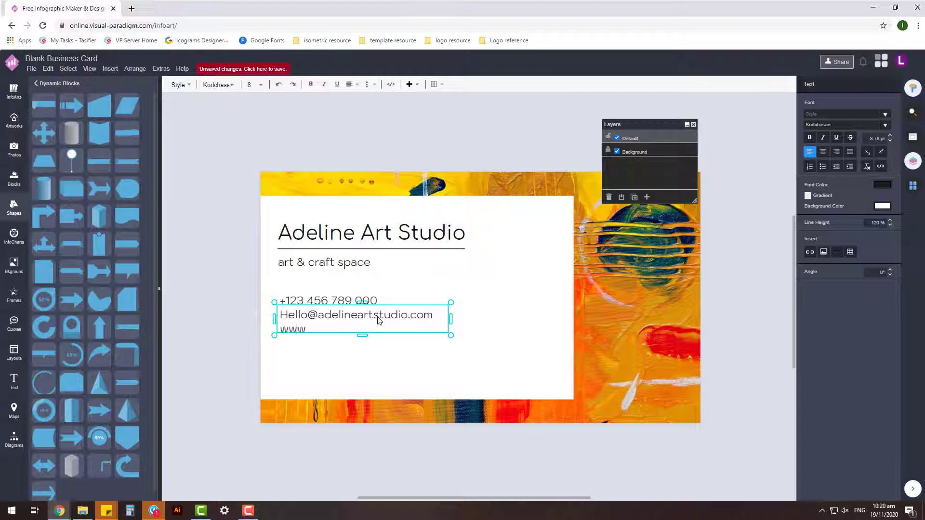
{"action": "type", "text": ".com"}
{"action": "key", "text": "Return"}
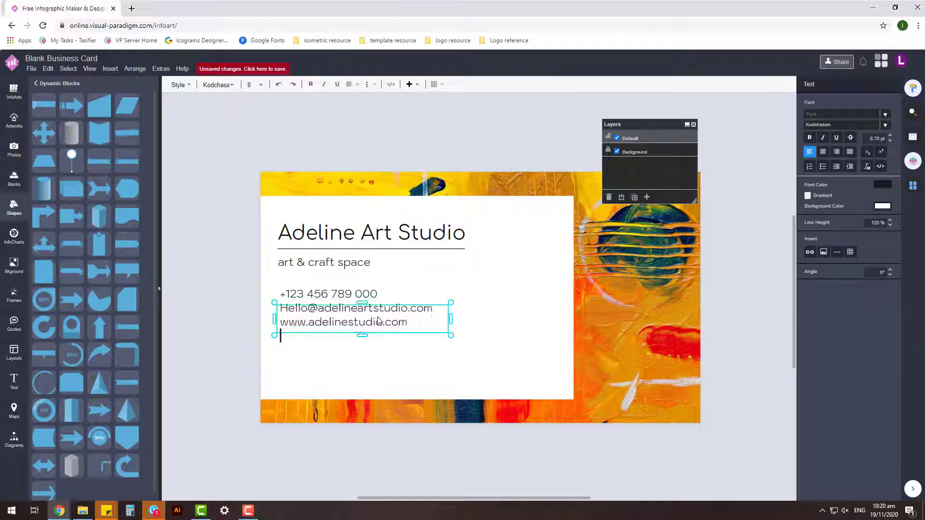
{"action": "type", "text": "123A"}
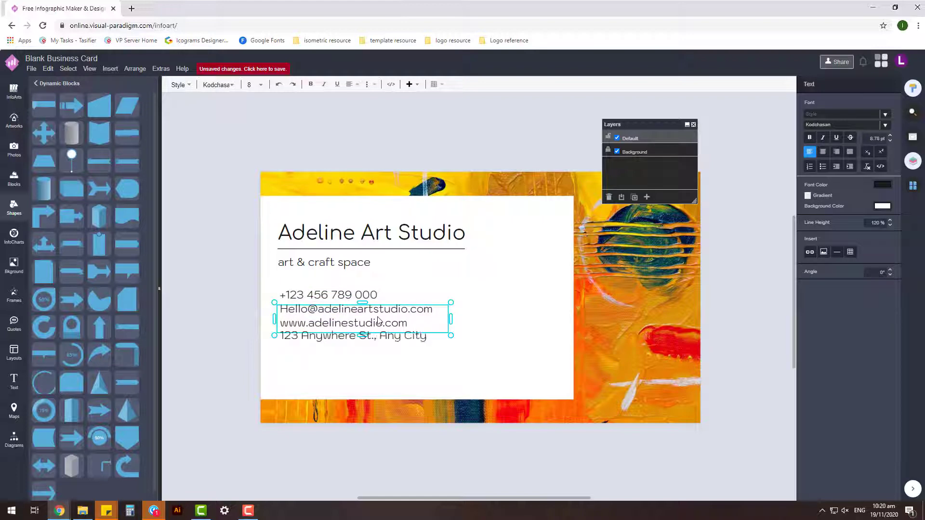
{"action": "type", "text": "123"}
Widen the contact box, enlarge its text with wider spacing, and scale the block down.
{"action": "left_click_drag", "start_coordinate": [451, 319], "coordinate": [518, 318]}
{"action": "key", "text": "ctrl+a"}
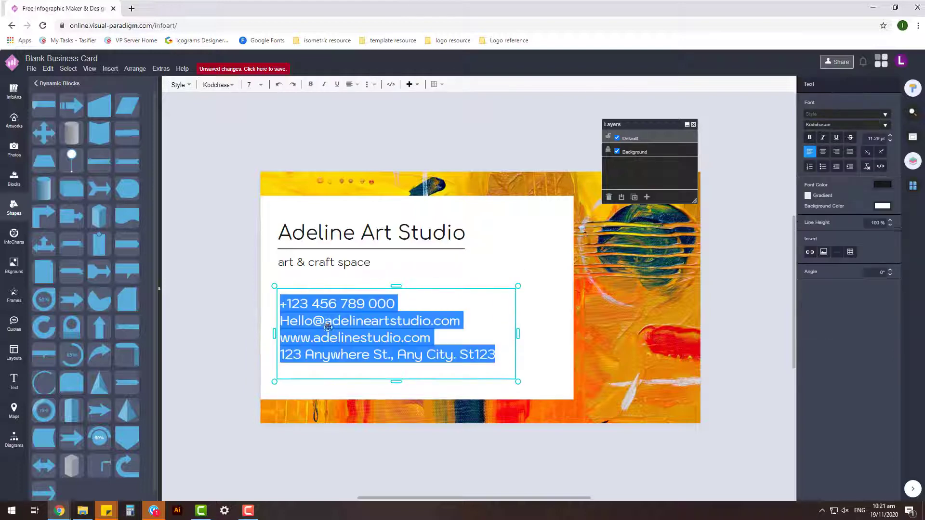
{"action": "left_click", "coordinate": [891, 222]}
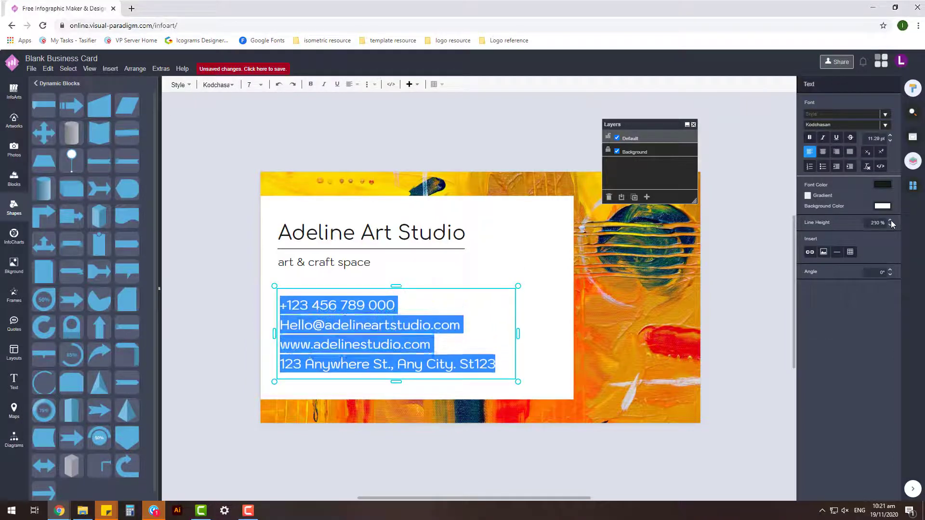
{"action": "key", "text": "Escape"}
{"action": "left_click_drag", "start_coordinate": [516, 280], "coordinate": [462, 304]}
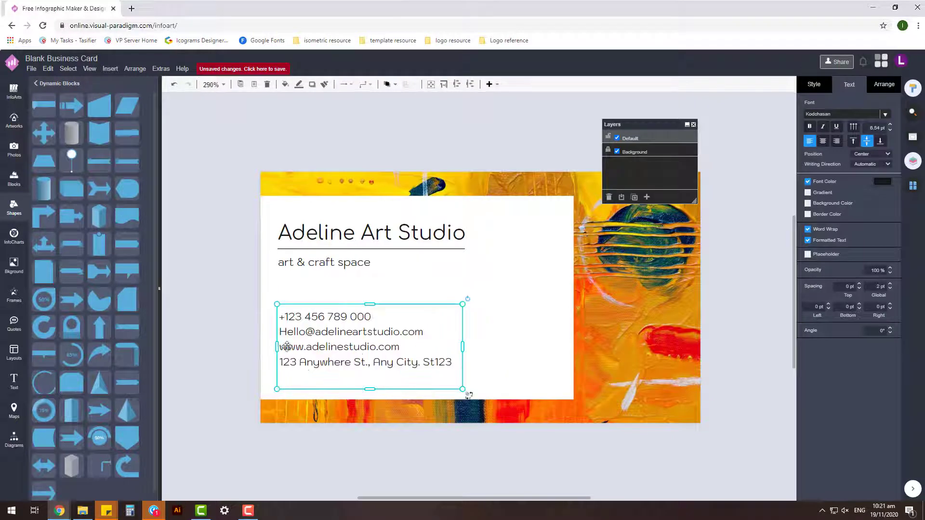
Set the contact lines' line height to 200%.
{"action": "left_click", "coordinate": [362, 291]}
{"action": "double_click", "coordinate": [324, 262]}
{"action": "double_click", "coordinate": [337, 337]}
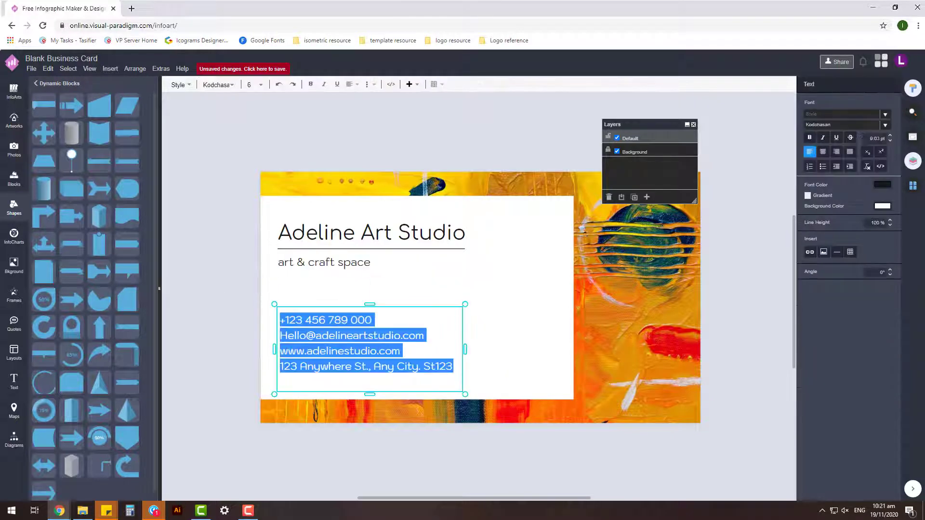
{"action": "double_click", "coordinate": [306, 355]}
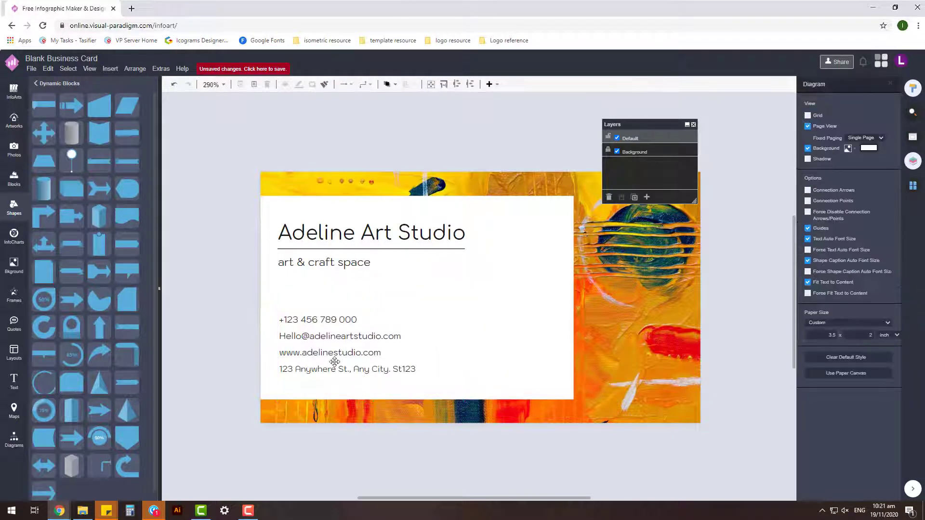
{"action": "left_click", "coordinate": [890, 226]}
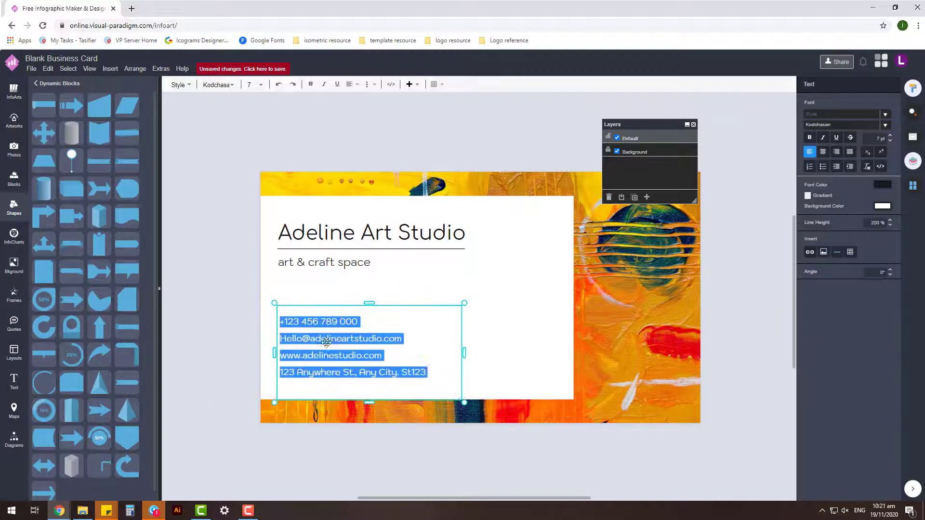
{"action": "left_click", "coordinate": [505, 337]}
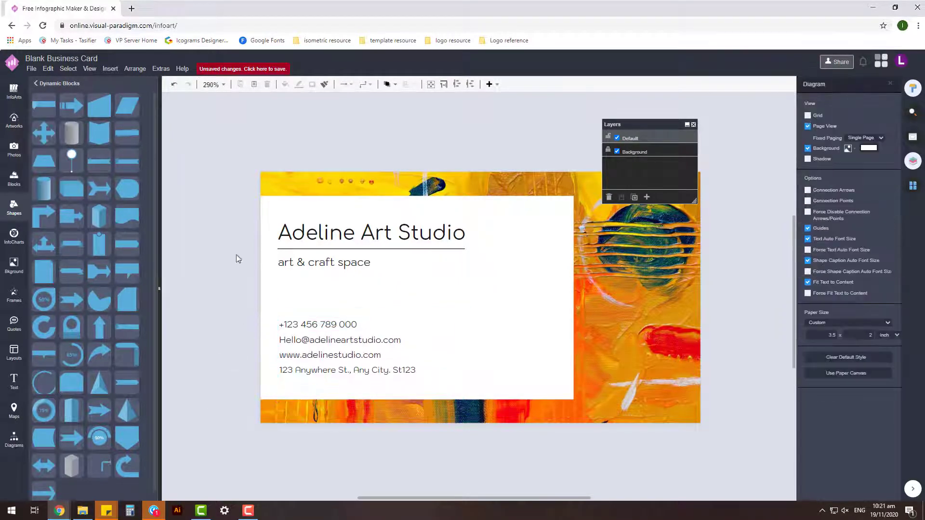
Select the title, tagline and contact blocks to check the layout under the tagline.
{"action": "left_click_drag", "start_coordinate": [233, 213], "coordinate": [535, 390]}
{"action": "key", "text": "Escape"}
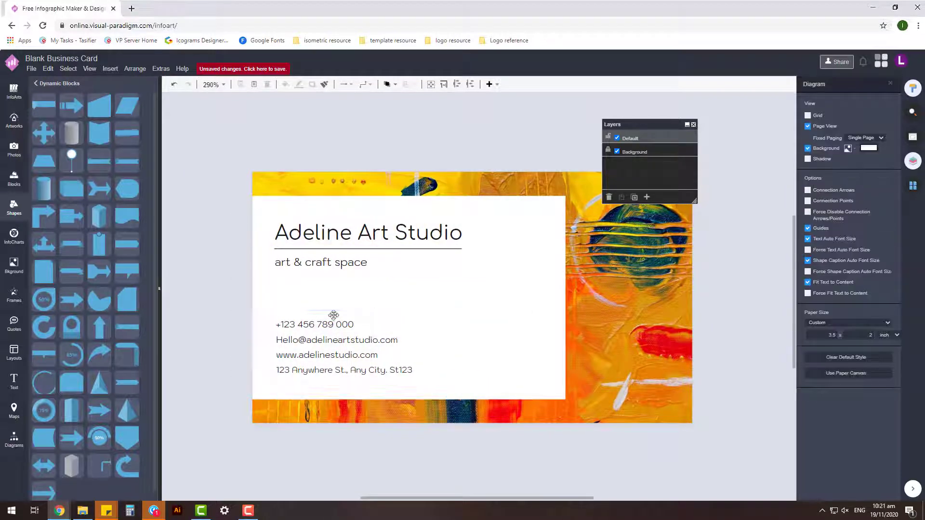
{"action": "scroll", "coordinate": [315, 342], "scroll_direction": "down", "scroll_amount": 3}
{"action": "left_click", "coordinate": [388, 342]}
{"action": "left_click", "coordinate": [209, 316]}
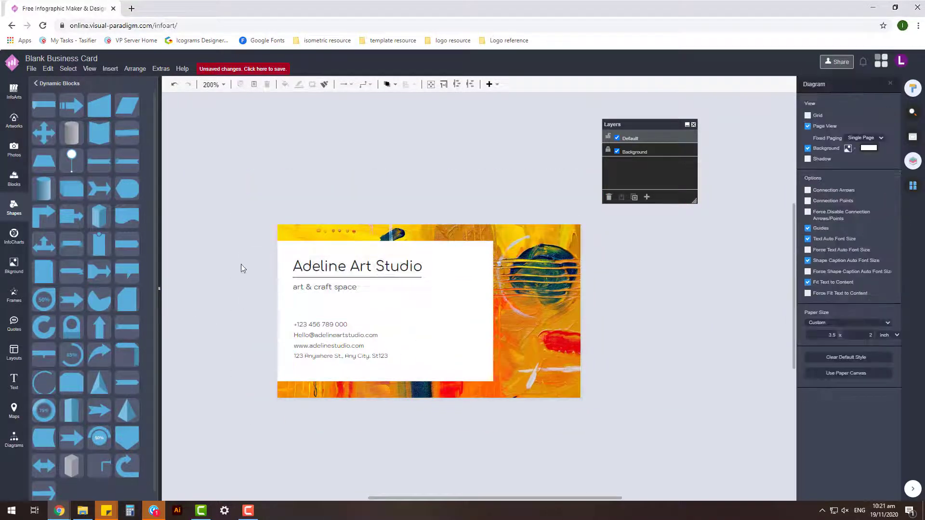
{"action": "left_click_drag", "start_coordinate": [243, 247], "coordinate": [518, 385]}
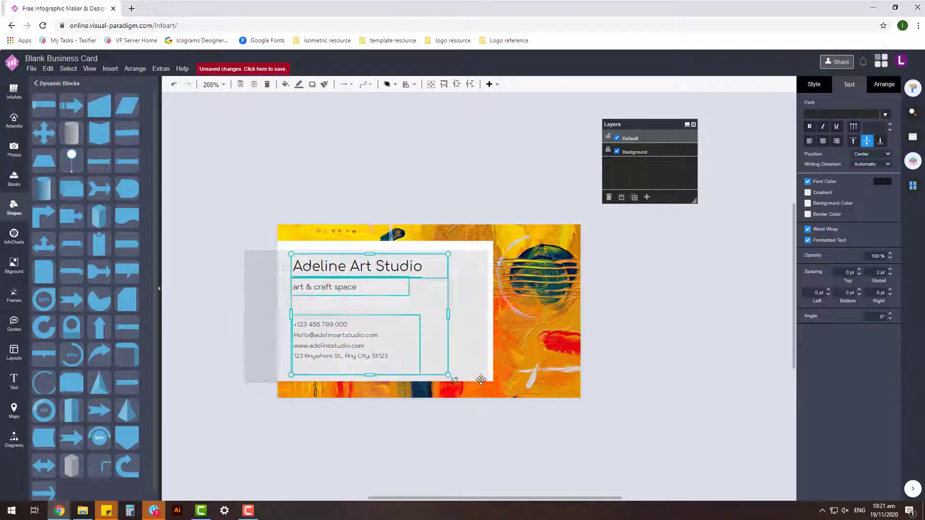
{"action": "left_click", "coordinate": [204, 348]}
Widen the white panel slightly to the right and check the text block selections.
{"action": "left_click", "coordinate": [473, 289]}
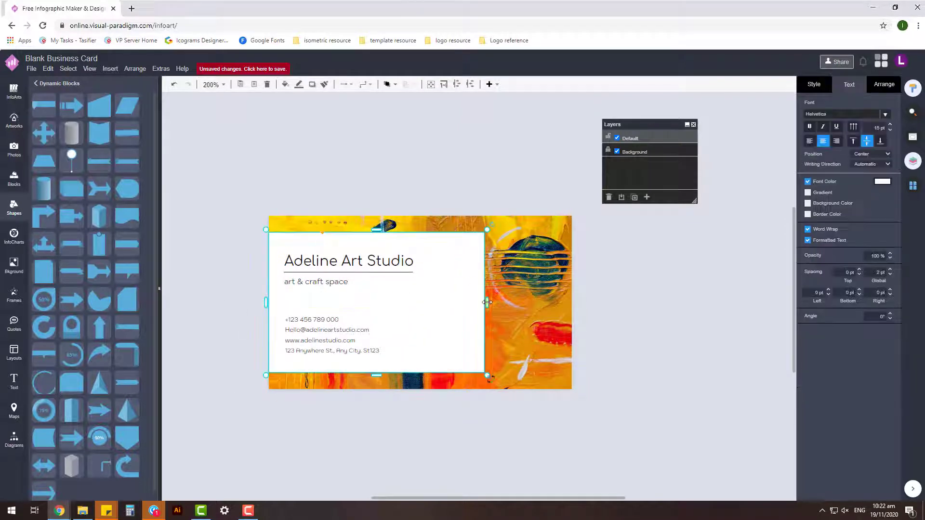
{"action": "left_click_drag", "start_coordinate": [484, 303], "coordinate": [493, 302]}
{"action": "left_click", "coordinate": [223, 326]}
{"action": "left_click_drag", "start_coordinate": [233, 241], "coordinate": [467, 344]}
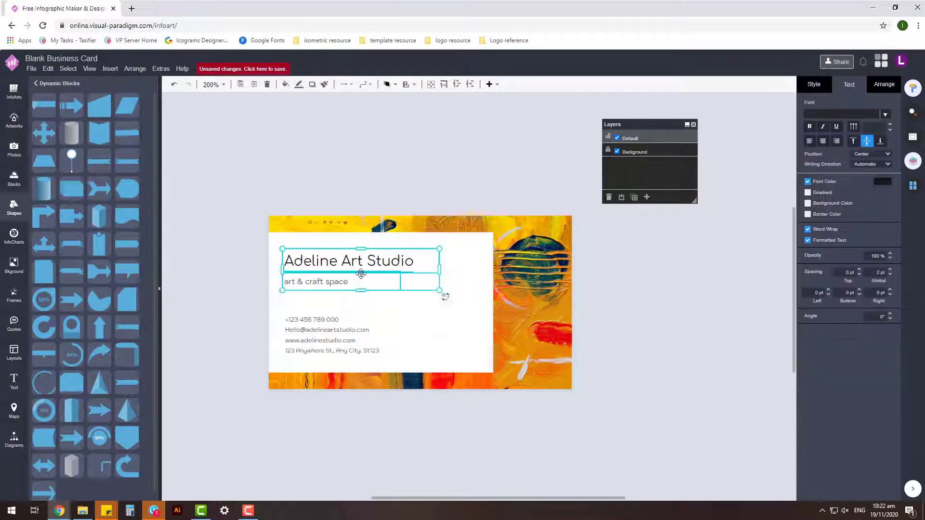
{"action": "left_click", "coordinate": [244, 343]}
{"action": "left_click", "coordinate": [337, 333]}
{"action": "left_click", "coordinate": [188, 304]}
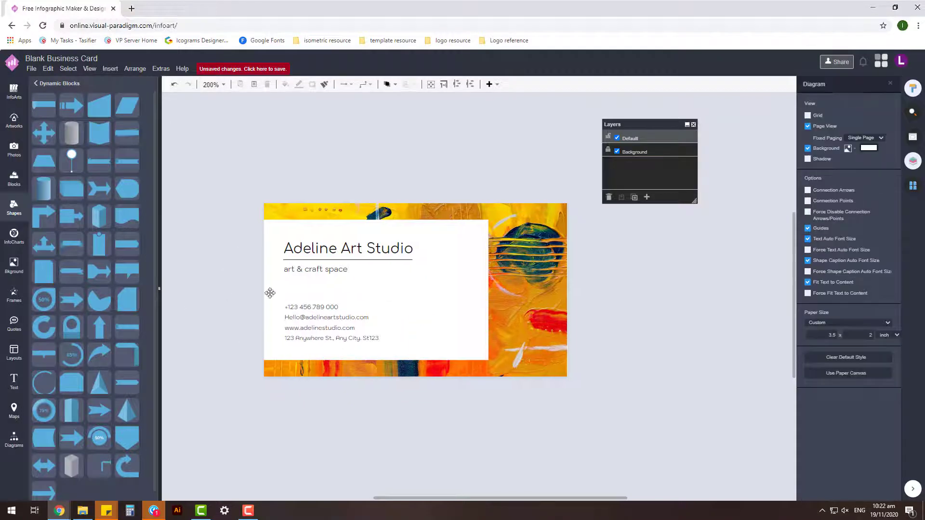
Add a thin bar shape along the white panel's right edge.
{"action": "left_click_drag", "start_coordinate": [221, 232], "coordinate": [486, 364]}
{"action": "left_click", "coordinate": [206, 293]}
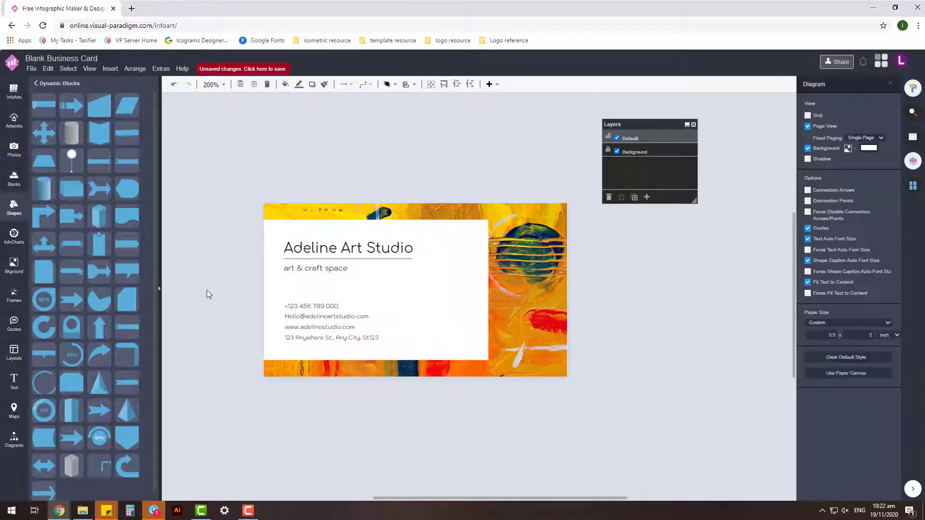
{"action": "mouse_move", "coordinate": [99, 105]}
{"action": "left_mouse_down"}
{"action": "mouse_move", "coordinate": [566, 250]}
{"action": "mouse_move", "coordinate": [456, 273]}
{"action": "left_mouse_up"}
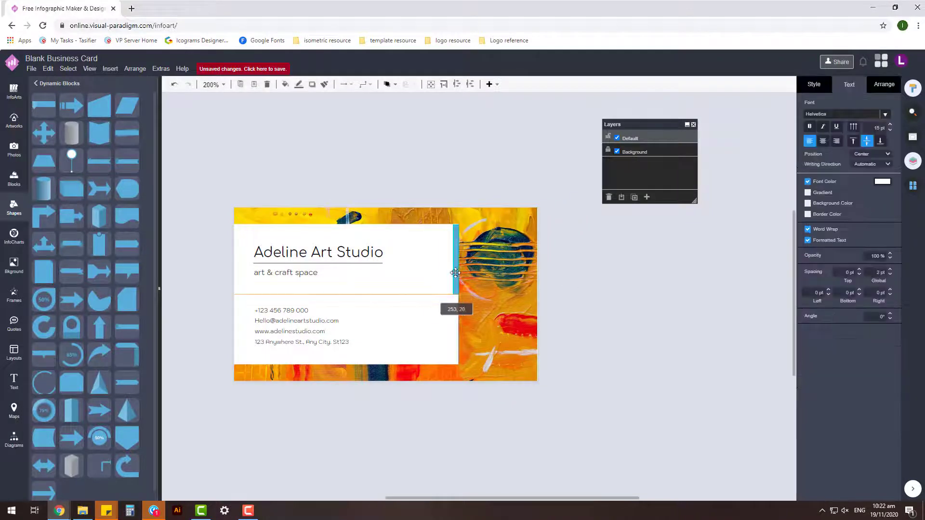
Try an orange fill on the thin accent bar from the Fill colour choices.
{"action": "scroll", "coordinate": [447, 289], "scroll_direction": "up", "scroll_amount": 1}
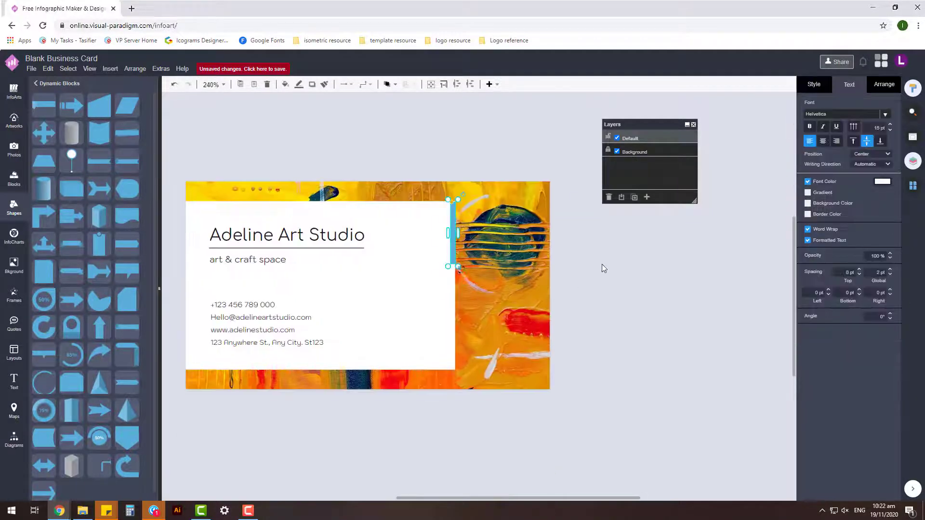
{"action": "left_click", "coordinate": [451, 263]}
{"action": "left_click", "coordinate": [814, 84]}
{"action": "left_click", "coordinate": [883, 144]}
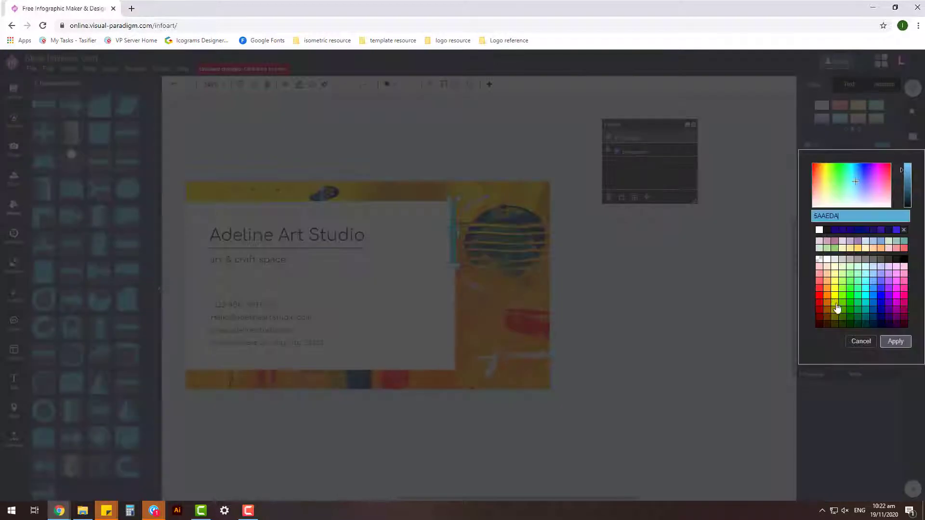
{"action": "left_click", "coordinate": [836, 309]}
{"action": "left_click", "coordinate": [882, 144]}
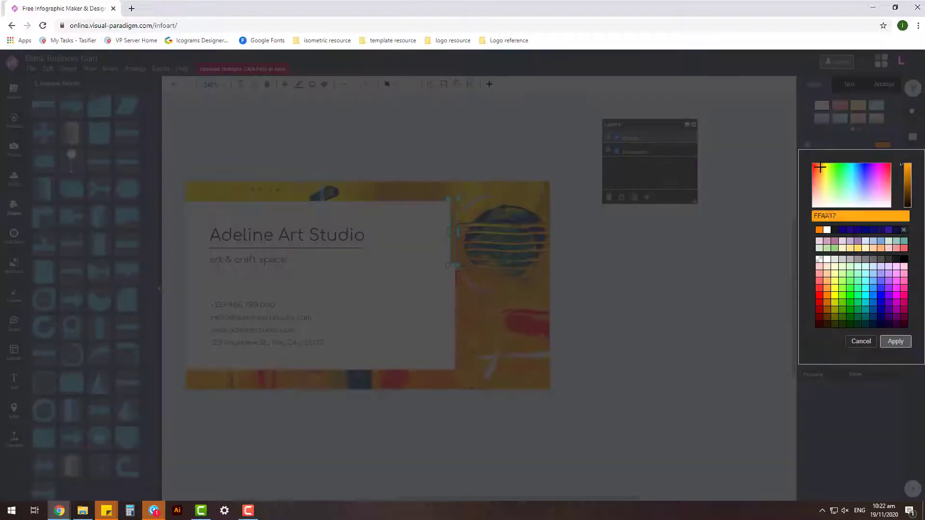
{"action": "left_click", "coordinate": [667, 312]}
Fill the thin accent bar dark red (8F2C15) and apply it.
{"action": "left_click", "coordinate": [453, 236]}
{"action": "left_click", "coordinate": [882, 144]}
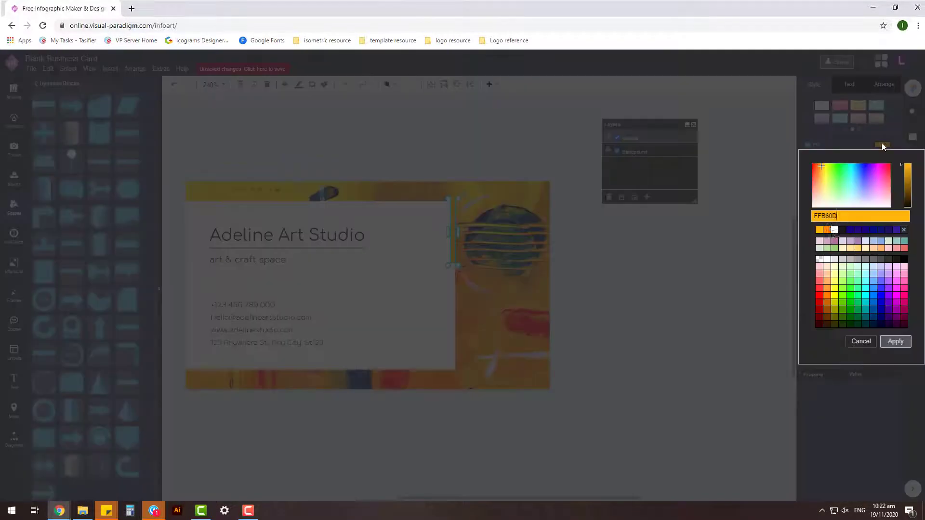
{"action": "left_click_drag", "start_coordinate": [823, 165], "coordinate": [816, 168]}
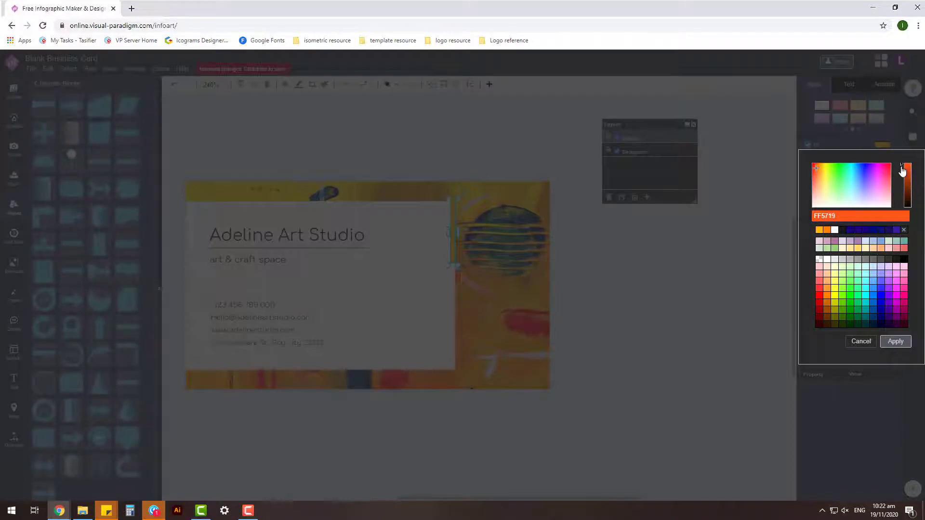
{"action": "left_click", "coordinate": [895, 341]}
{"action": "scroll", "coordinate": [496, 295], "scroll_direction": "up", "scroll_amount": 2}
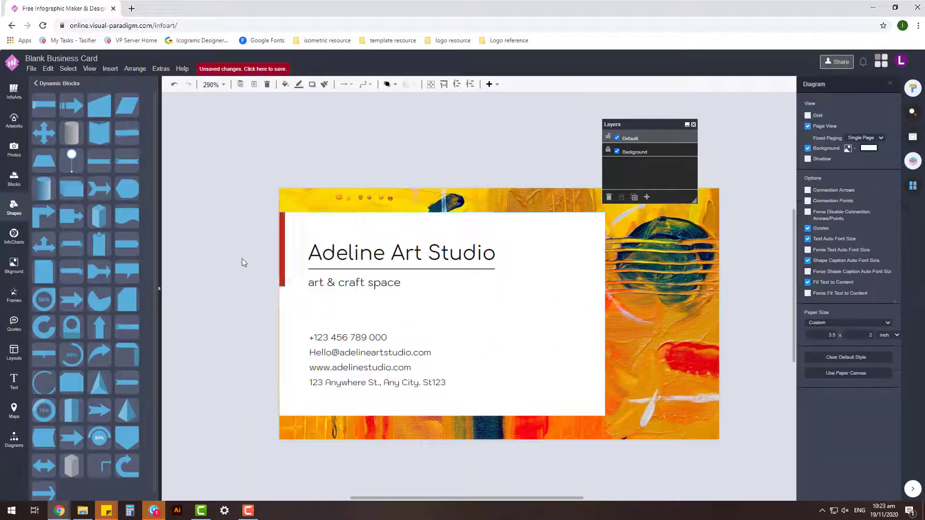
{"action": "scroll", "coordinate": [276, 272], "scroll_direction": "down", "scroll_amount": 3}
Select the back side's red accent bar and text group, then clear the selection.
{"action": "left_click", "coordinate": [277, 263]}
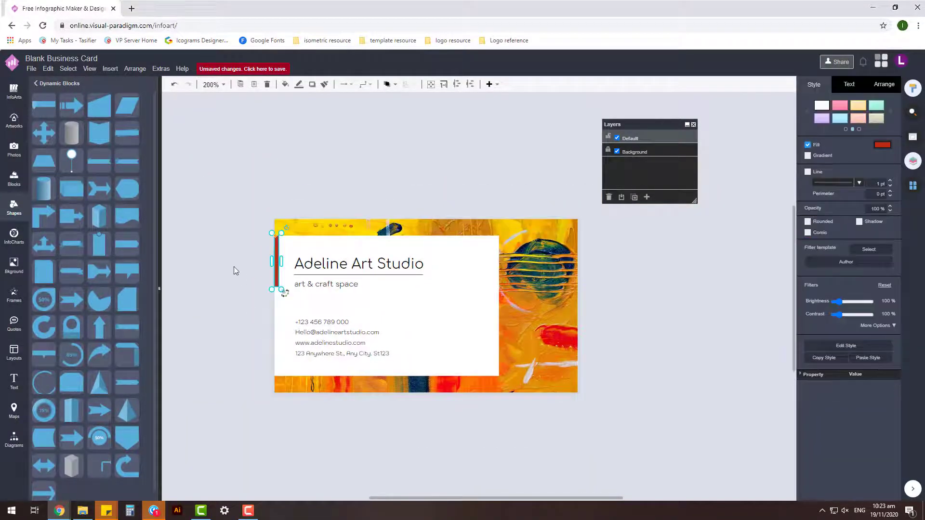
{"action": "scroll", "coordinate": [235, 270], "scroll_direction": "up", "scroll_amount": 1}
{"action": "scroll", "coordinate": [235, 271], "scroll_direction": "up", "scroll_amount": 2}
{"action": "left_click_drag", "start_coordinate": [242, 215], "coordinate": [639, 418]}
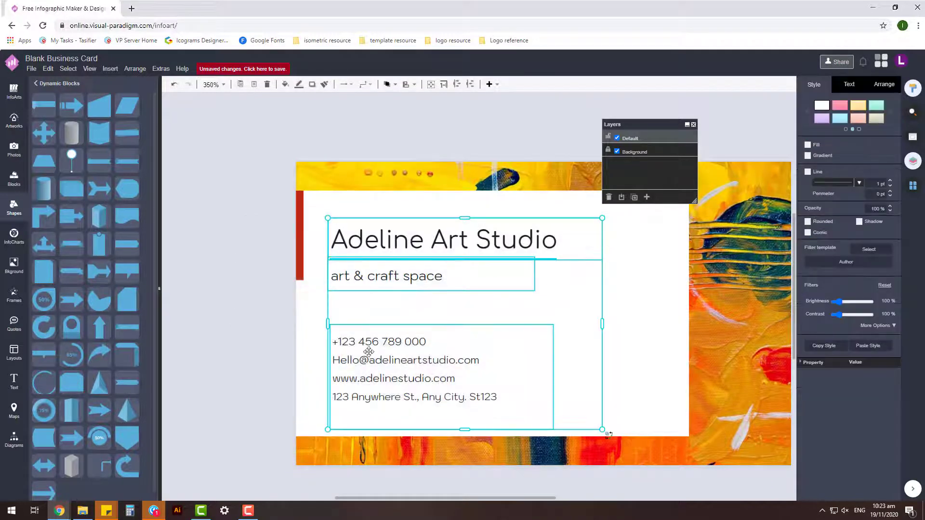
{"action": "scroll", "coordinate": [271, 328], "scroll_direction": "down", "scroll_amount": 2}
{"action": "left_click", "coordinate": [345, 404]}
Nudge the back side's contact details up slightly.
{"action": "scroll", "coordinate": [502, 294], "scroll_direction": "right", "scroll_amount": 2}
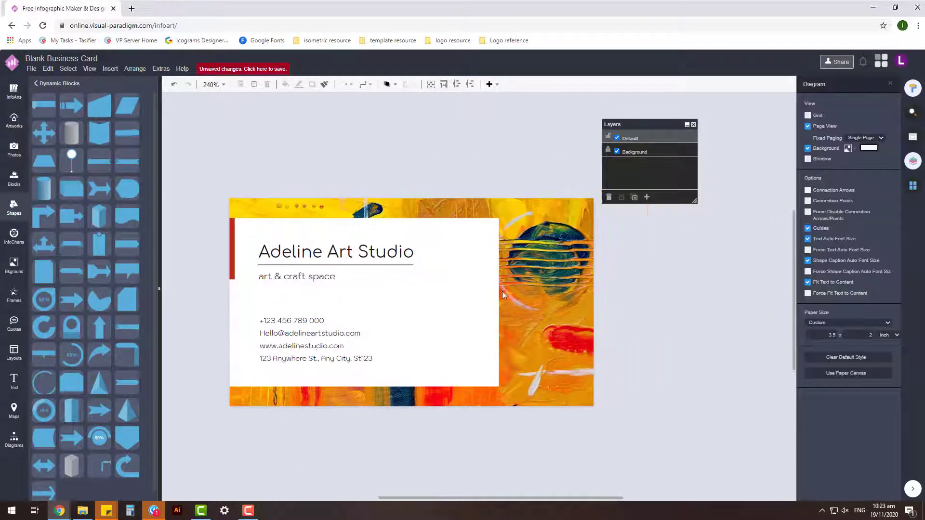
{"action": "left_click_drag", "start_coordinate": [207, 242], "coordinate": [444, 271]}
{"action": "left_click", "coordinate": [324, 314]}
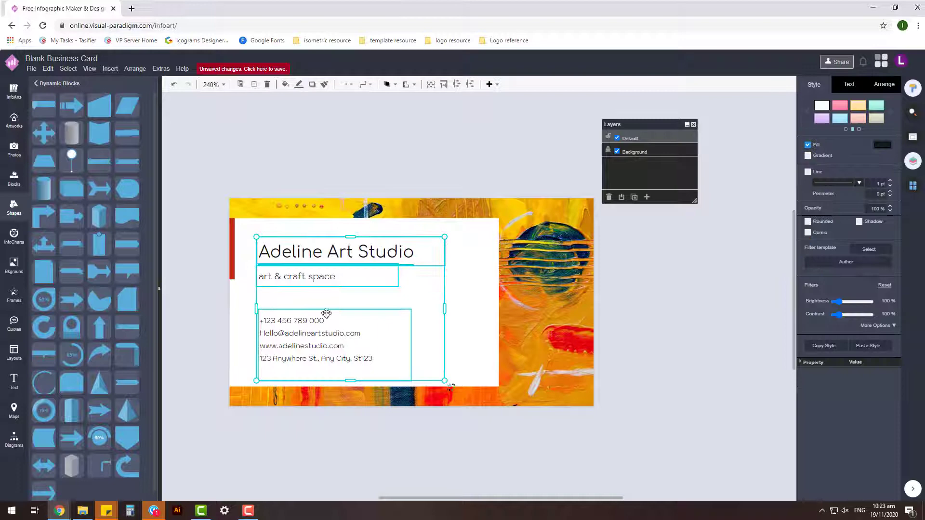
{"action": "left_click", "coordinate": [420, 161]}
{"action": "left_click", "coordinate": [516, 302]}
{"action": "scroll", "coordinate": [317, 330], "scroll_direction": "down", "scroll_amount": 1}
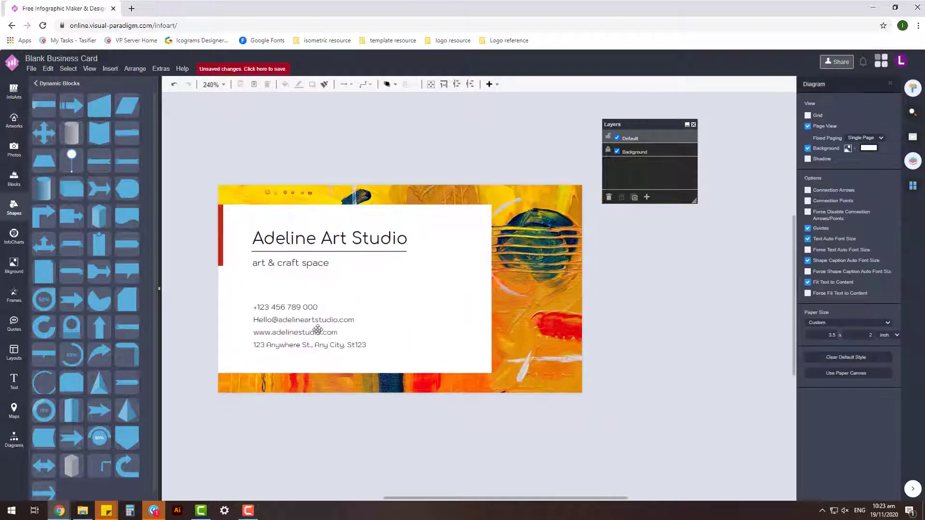
{"action": "left_click_drag", "start_coordinate": [317, 330], "coordinate": [318, 328]}
Copy the red accent bar onto Page-1 beside the front white title panel.
{"action": "left_click", "coordinate": [227, 240]}
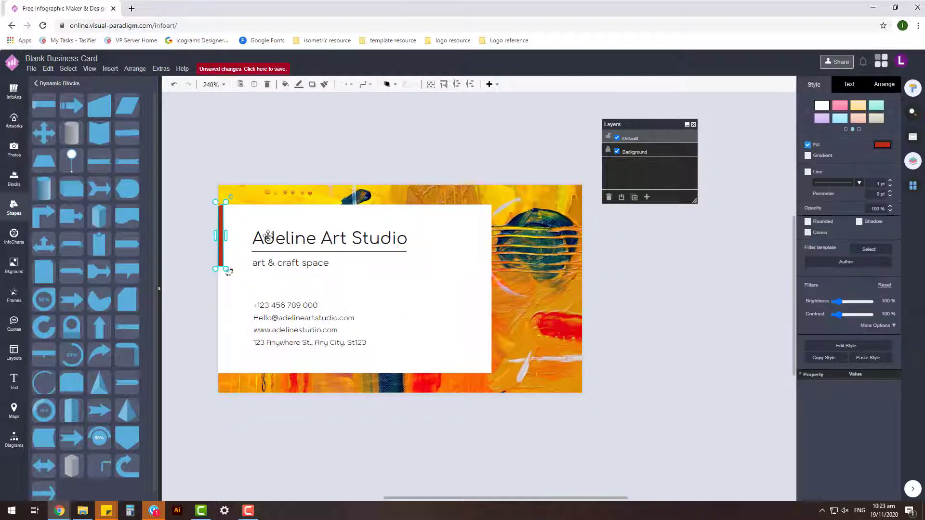
{"action": "key", "text": "Page_Up"}
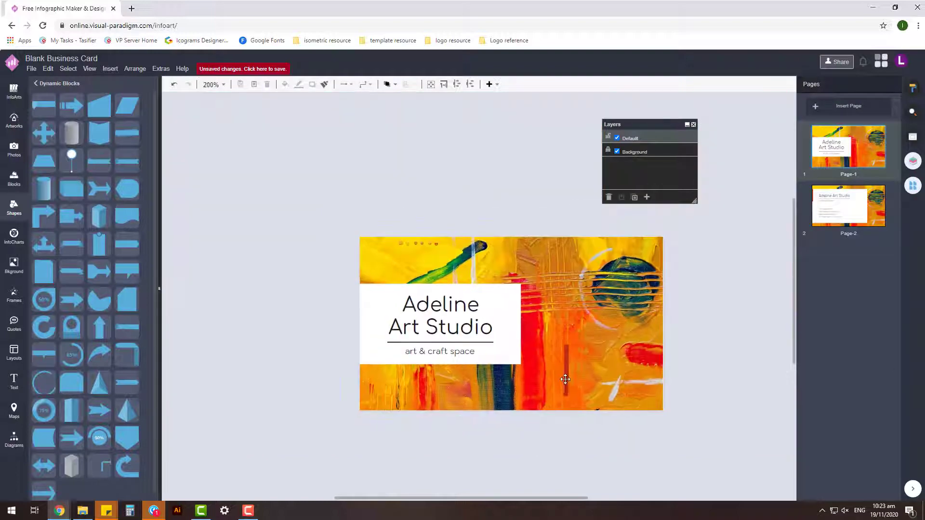
{"action": "mouse_move", "coordinate": [565, 380]}
{"action": "left_mouse_down"}
{"action": "mouse_move", "coordinate": [235, 360]}
{"action": "mouse_move", "coordinate": [330, 347]}
{"action": "mouse_move", "coordinate": [362, 315]}
{"action": "left_mouse_up"}
{"action": "left_click", "coordinate": [381, 297]}
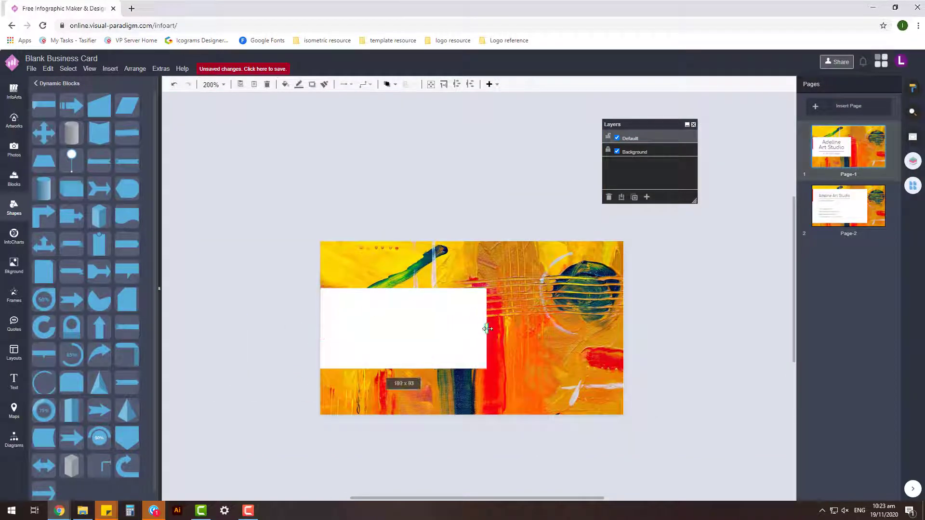
Check the front title panel's text group before returning to Page-2.
{"action": "scroll", "coordinate": [405, 385], "scroll_direction": "up", "scroll_amount": 3}
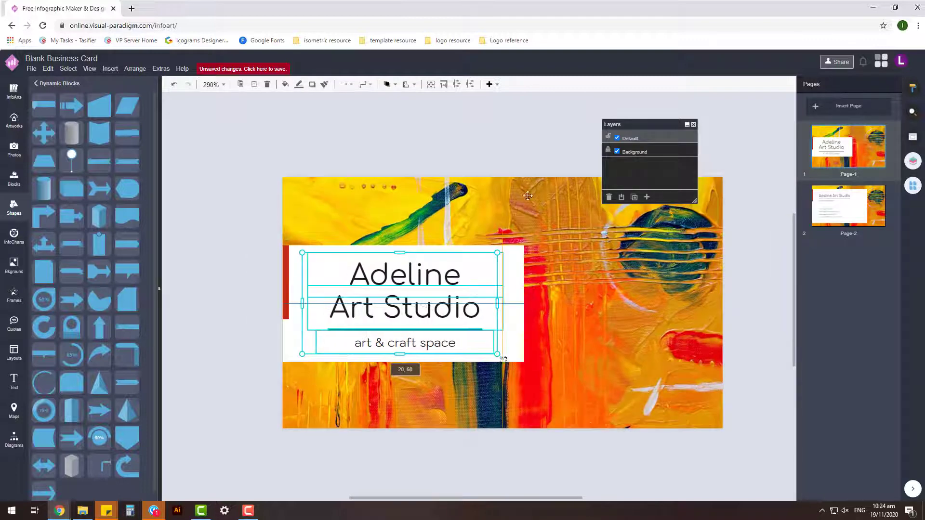
{"action": "scroll", "coordinate": [319, 286], "scroll_direction": "down", "scroll_amount": 3}
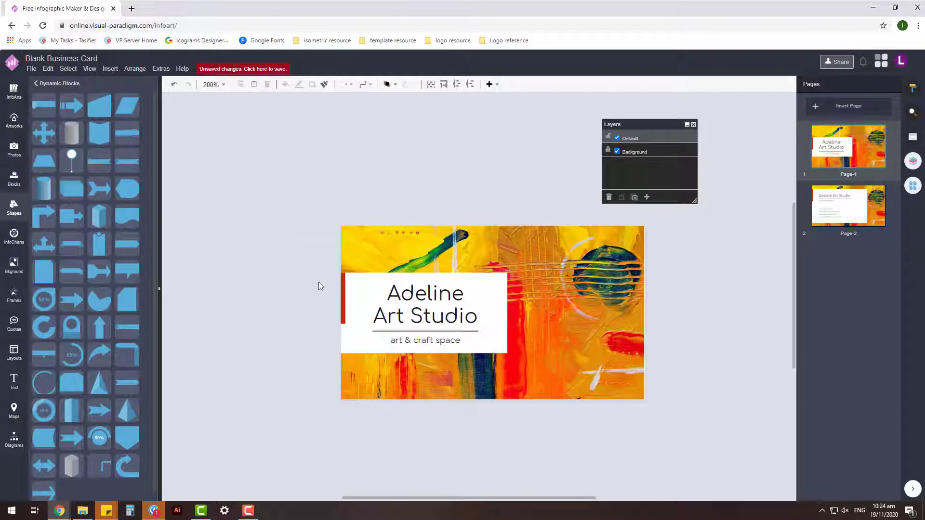
{"action": "left_click", "coordinate": [415, 280]}
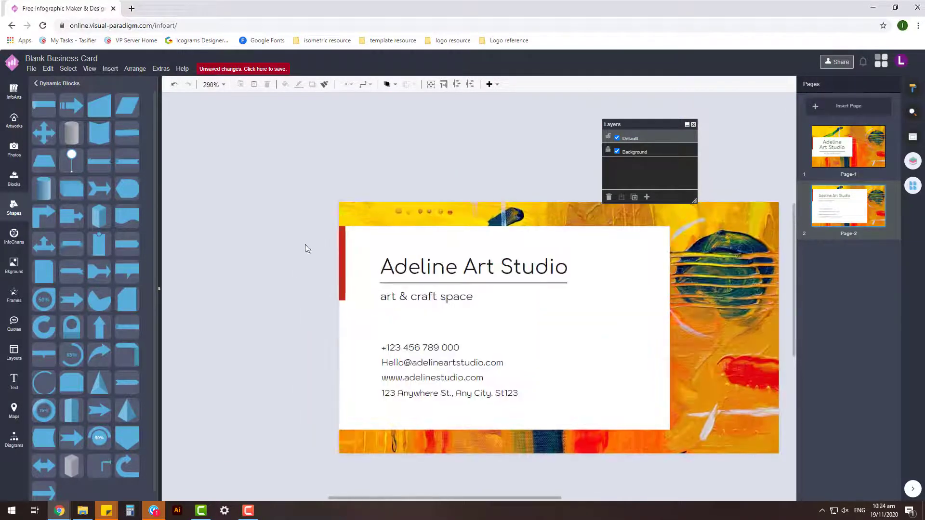
Move the back side's contact details text box up with the Up arrow.
{"action": "left_click", "coordinate": [274, 291]}
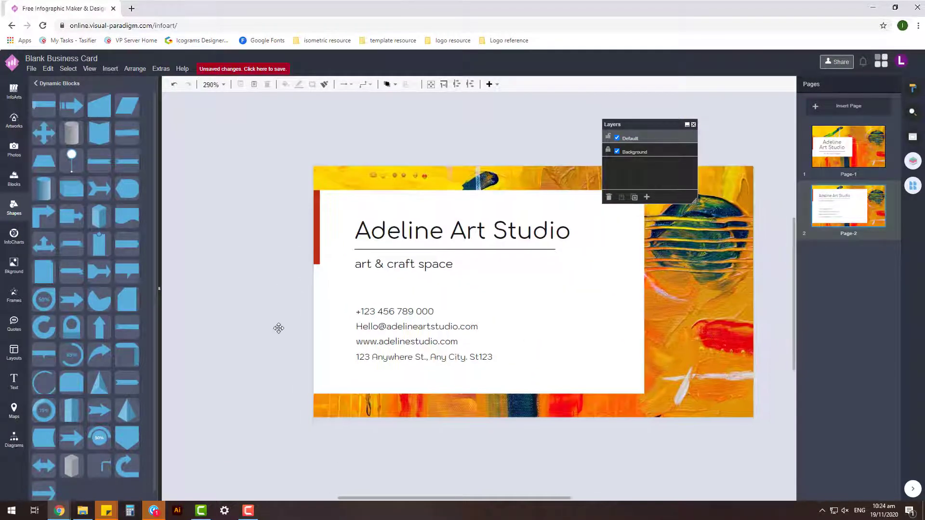
{"action": "scroll", "coordinate": [279, 326], "scroll_direction": "down", "scroll_amount": 3}
{"action": "left_click", "coordinate": [361, 374]}
{"action": "key", "text": "Up"}
{"action": "key", "text": "Up"}
{"action": "key", "text": "Up"}
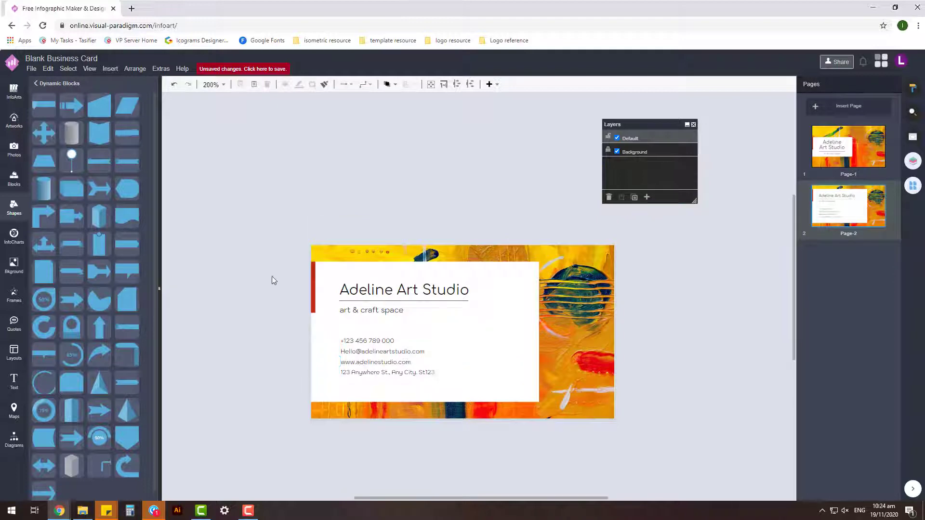
Make the back side's white panel slightly shorter.
{"action": "left_click_drag", "start_coordinate": [272, 280], "coordinate": [518, 375]}
{"action": "left_click", "coordinate": [495, 392], "text": "shift"}
{"action": "left_click", "coordinate": [363, 221]}
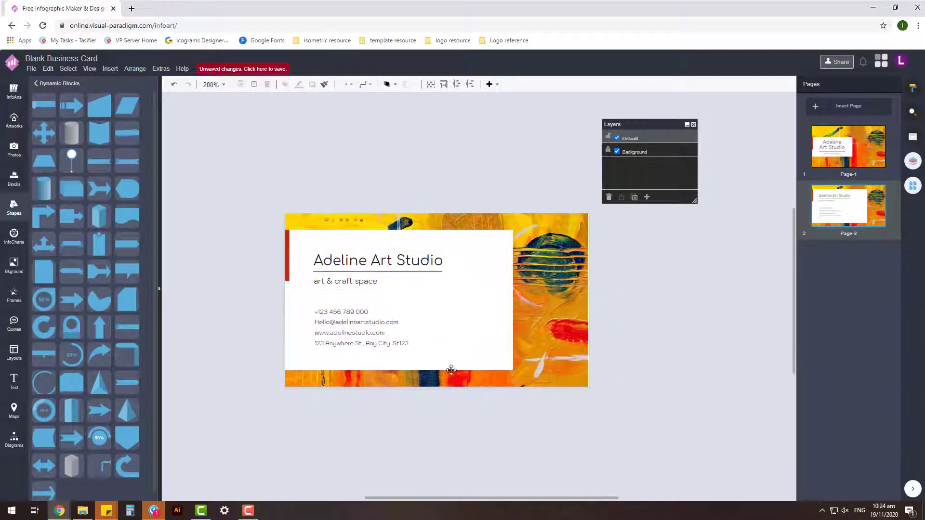
{"action": "left_click", "coordinate": [451, 370]}
{"action": "scroll", "coordinate": [386, 336], "scroll_direction": "up", "scroll_amount": 2}
{"action": "scroll", "coordinate": [501, 249], "scroll_direction": "up", "scroll_amount": 1}
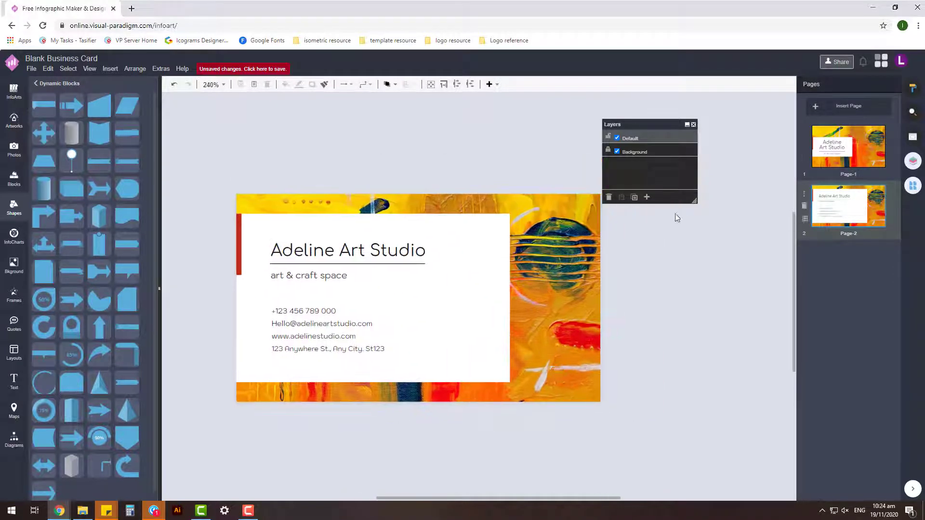
{"action": "left_click", "coordinate": [477, 236]}
{"action": "left_click_drag", "start_coordinate": [372, 214], "coordinate": [373, 215]}
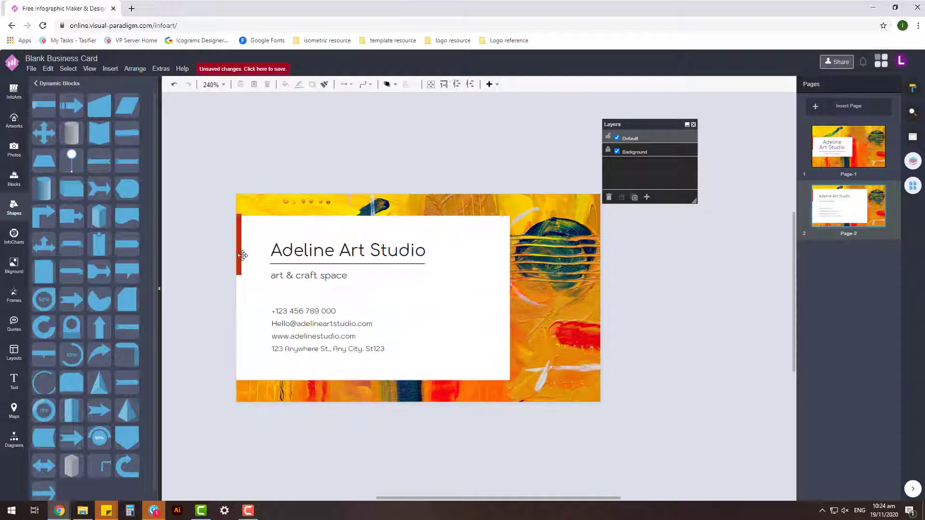
Reselect and inspect the back side's title, subtitle and contact text boxes.
{"action": "left_click", "coordinate": [434, 325]}
{"action": "scroll", "coordinate": [368, 316], "scroll_direction": "down", "scroll_amount": 1}
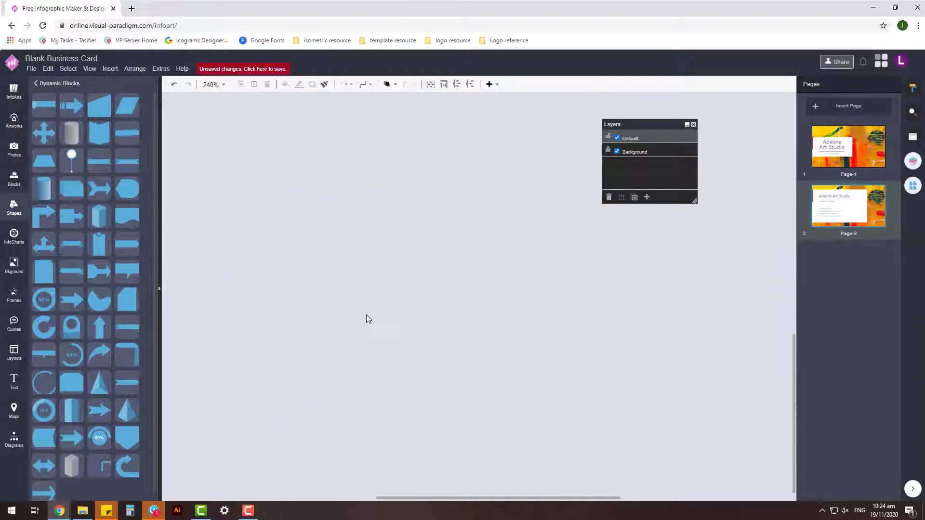
{"action": "left_click_drag", "start_coordinate": [255, 258], "coordinate": [503, 385]}
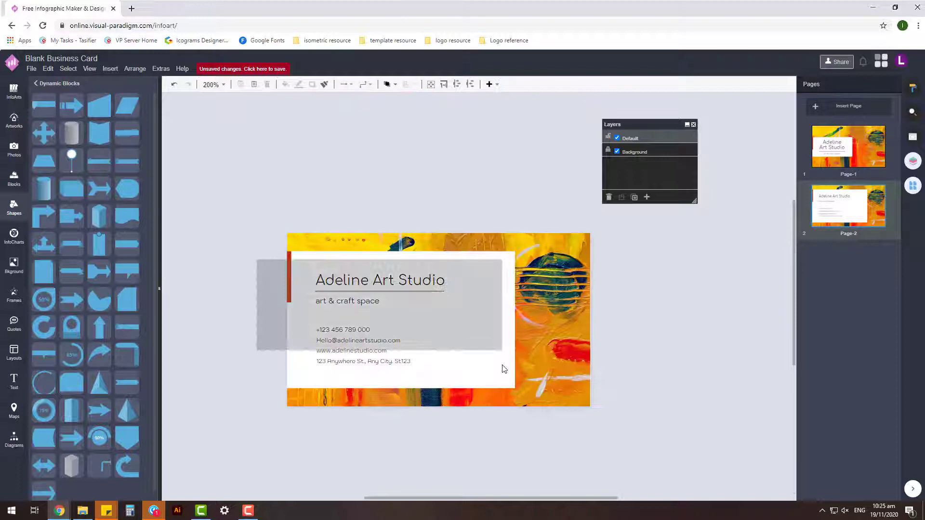
{"action": "left_click", "coordinate": [455, 187]}
{"action": "left_click_drag", "start_coordinate": [233, 260], "coordinate": [457, 382]}
{"action": "left_click", "coordinate": [641, 340]}
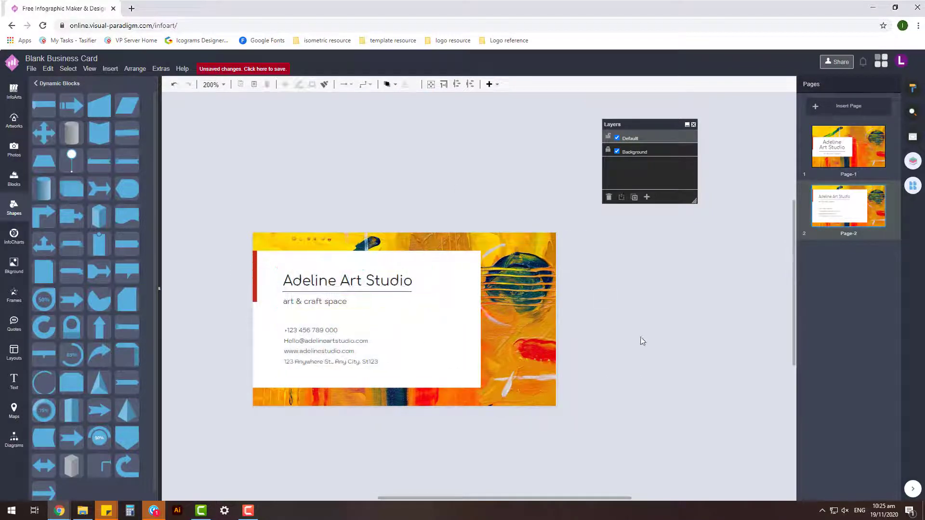
On Page-1, shift the front title and subtitle text within the white panel.
{"action": "left_click", "coordinate": [848, 146]}
{"action": "scroll", "coordinate": [529, 400], "scroll_direction": "down", "scroll_amount": 3}
{"action": "scroll", "coordinate": [544, 359], "scroll_direction": "down", "scroll_amount": 2}
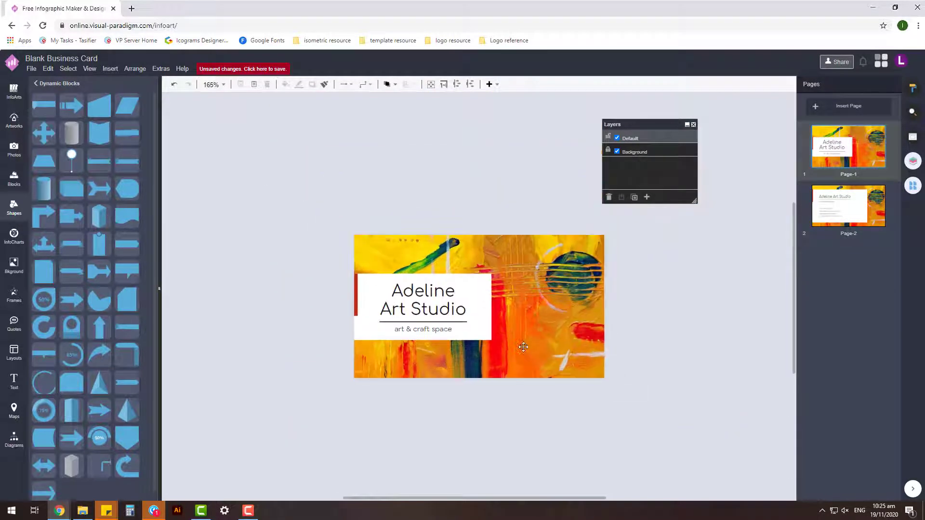
{"action": "scroll", "coordinate": [223, 262], "scroll_direction": "up", "scroll_amount": 2}
{"action": "left_click_drag", "start_coordinate": [247, 255], "coordinate": [475, 338]}
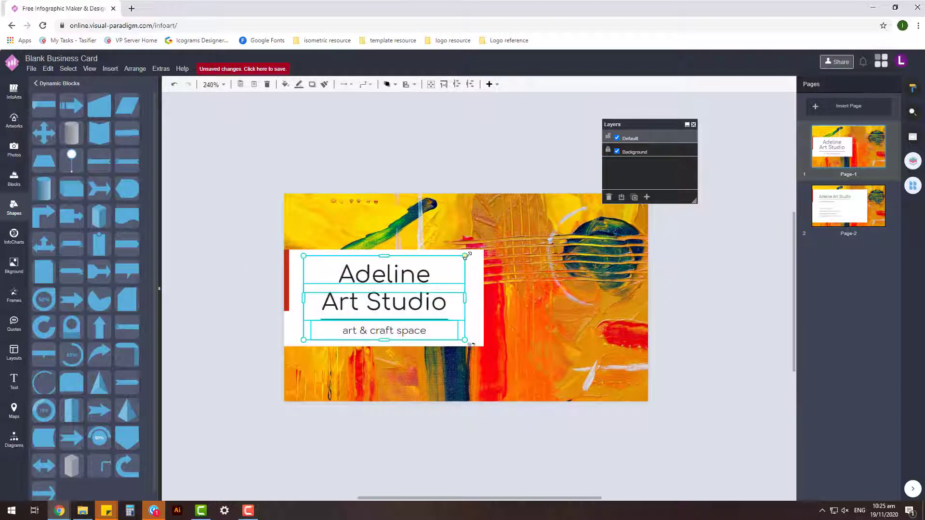
{"action": "left_click_drag", "start_coordinate": [398, 307], "coordinate": [404, 306]}
Undo the front title shift and open the save-as options.
{"action": "scroll", "coordinate": [242, 310], "scroll_direction": "down", "scroll_amount": 2}
{"action": "scroll", "coordinate": [431, 358], "scroll_direction": "up", "scroll_amount": 2}
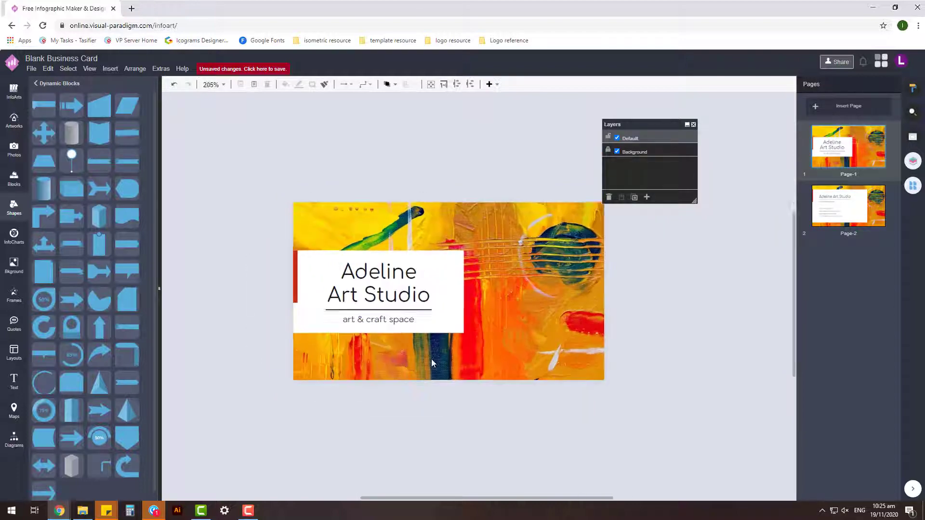
{"action": "key", "text": "ctrl+z"}
{"action": "key", "text": "ctrl+z"}
{"action": "scroll", "coordinate": [573, 296], "scroll_direction": "down", "scroll_amount": 2}
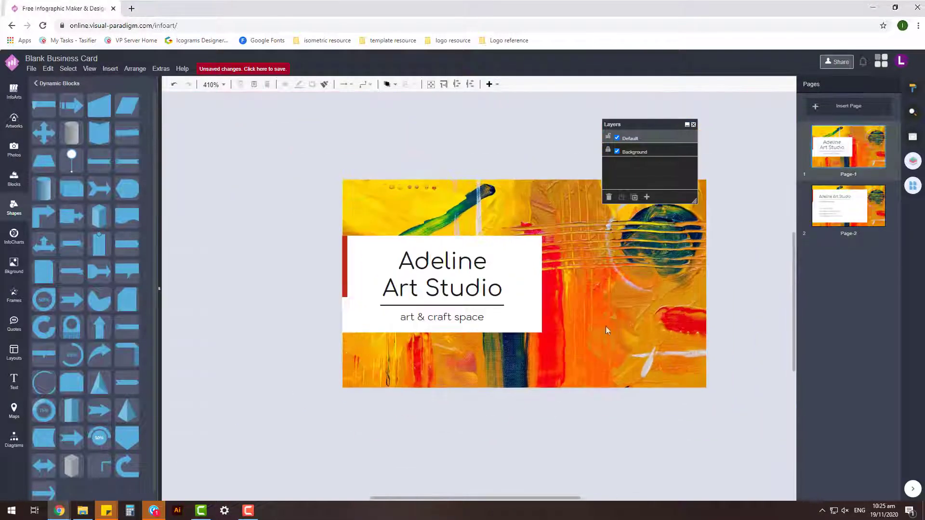
{"action": "left_click", "coordinate": [259, 71]}
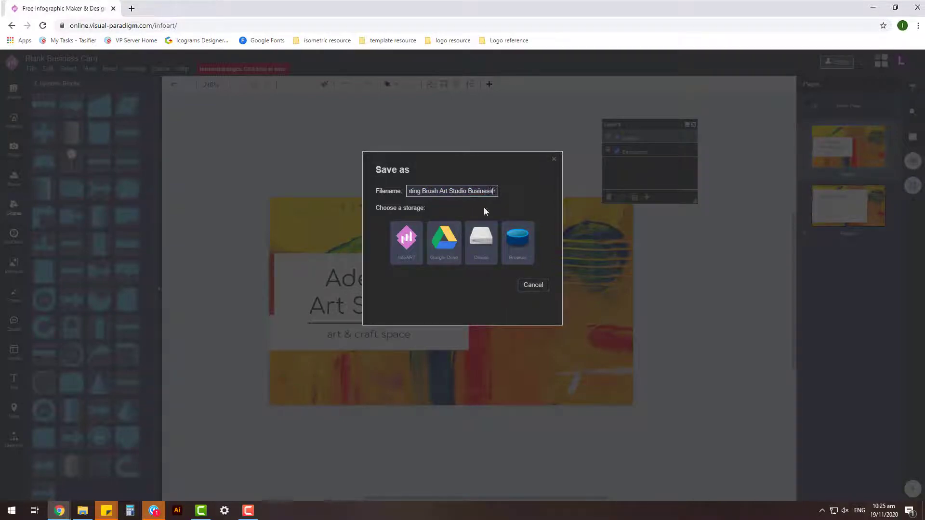
Save the card to InfoART storage as 'Orange Painting Brush Art Studio Business…'.
{"action": "left_click", "coordinate": [406, 240]}
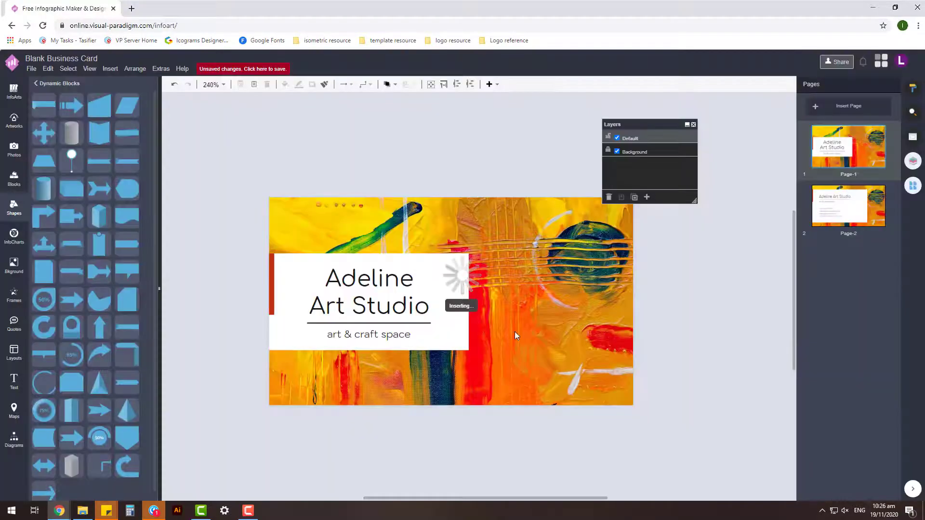